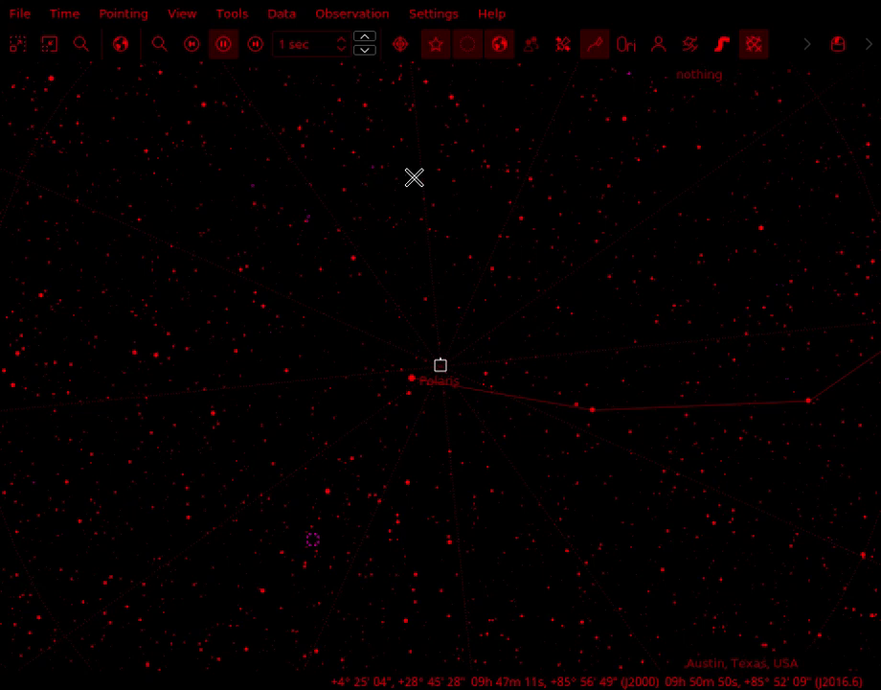
# Step: Find the Cartwheel Galaxy by name and centre the sky map closely on it
pyautogui.hotkey('ctrl', 'f')
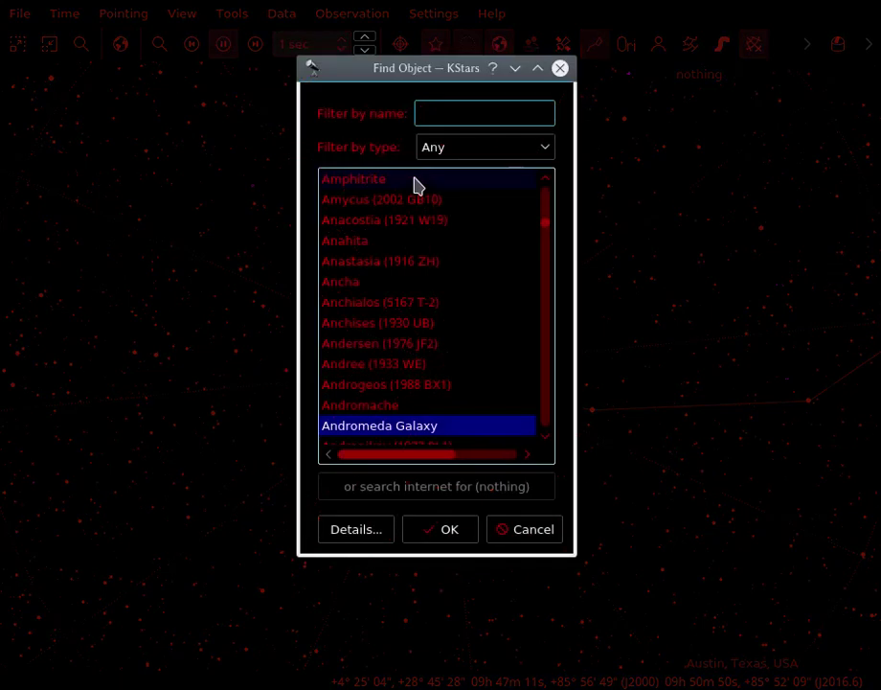
pyautogui.write('Cartwheel Galaxy')
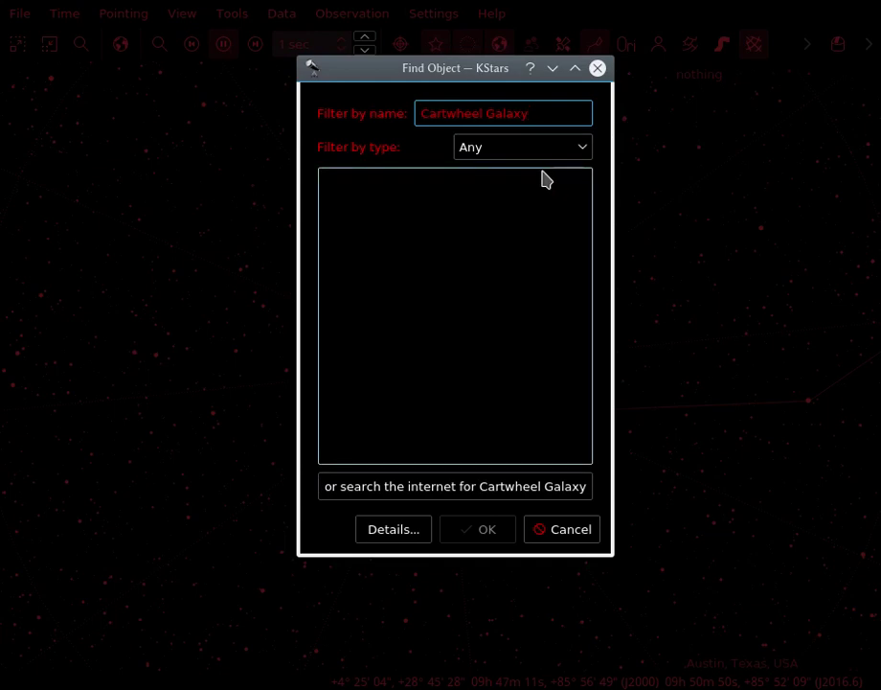
pyautogui.press('Return')
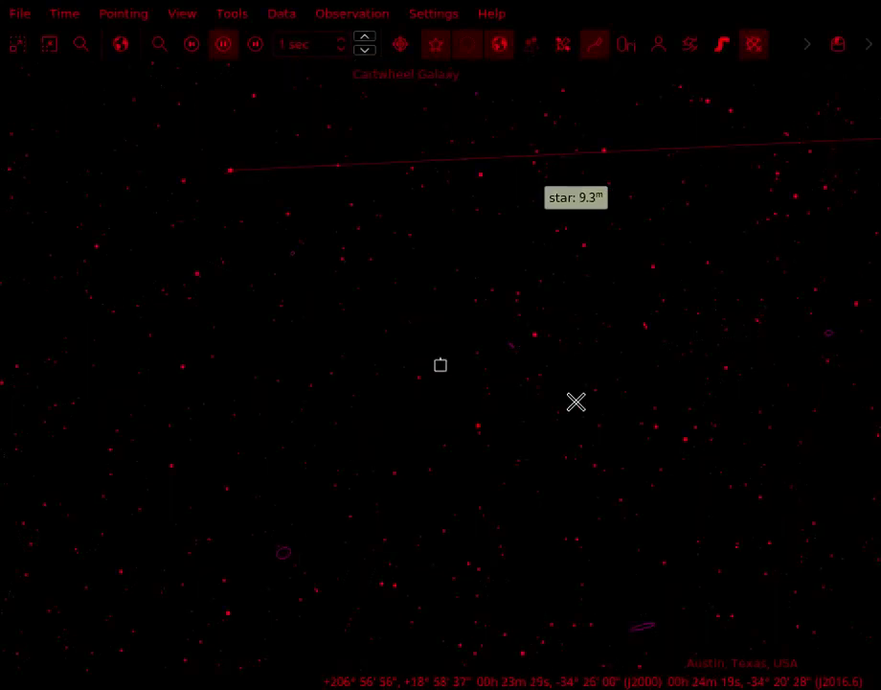
pyautogui.scroll(4, 576, 401)
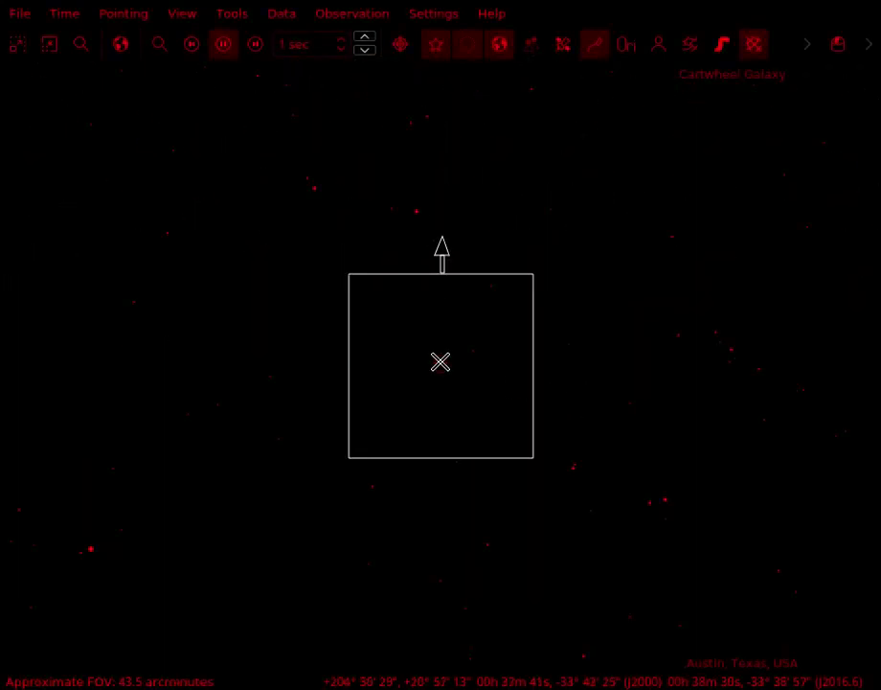
# Step: View the DSS image of the Cartwheel Galaxy, close it, and add the galaxy to the observing wishlist
pyautogui.rightClick(440, 361)
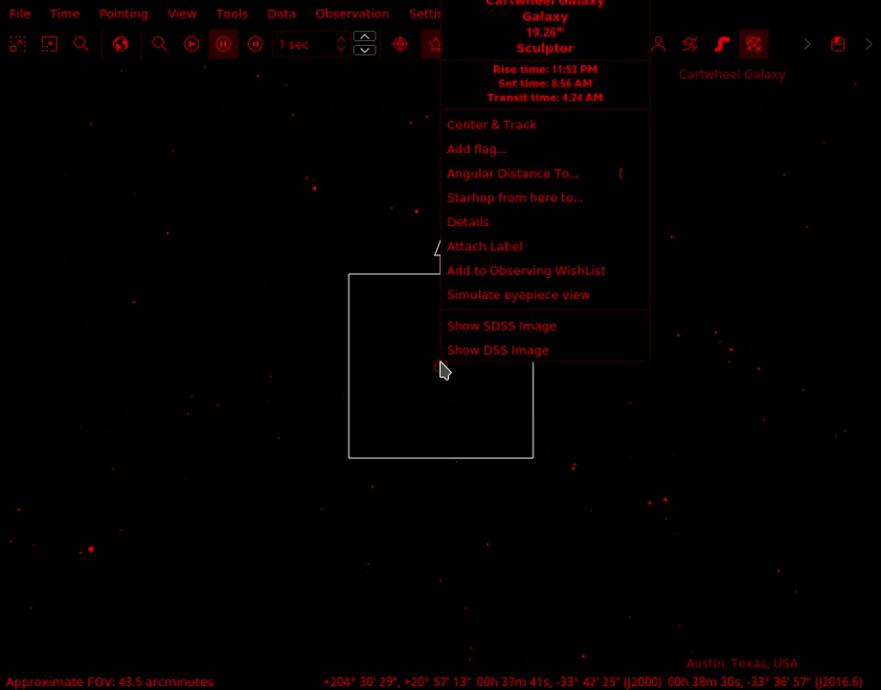
pyautogui.click(477, 353)
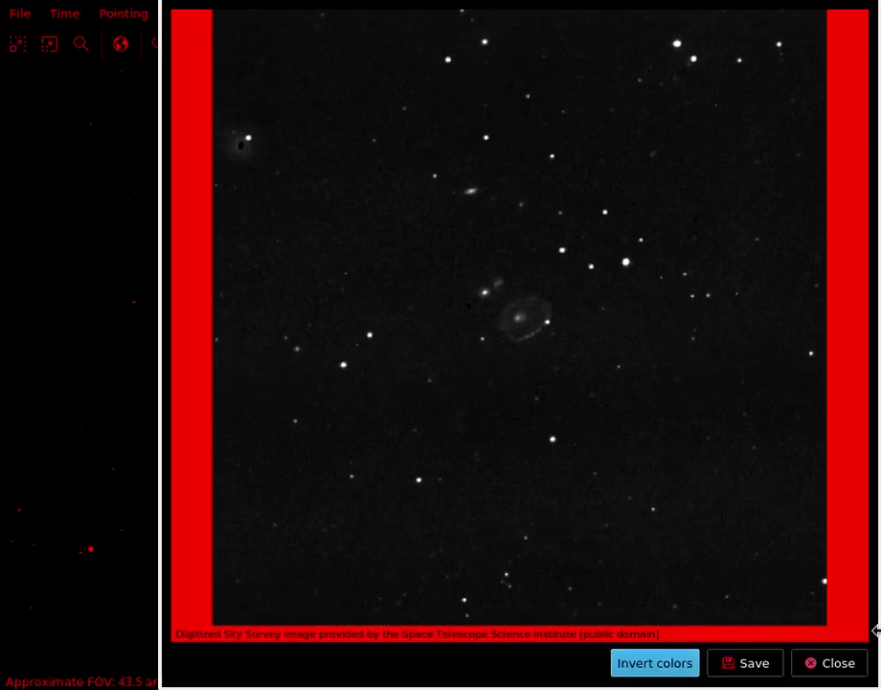
pyautogui.click(831, 663)
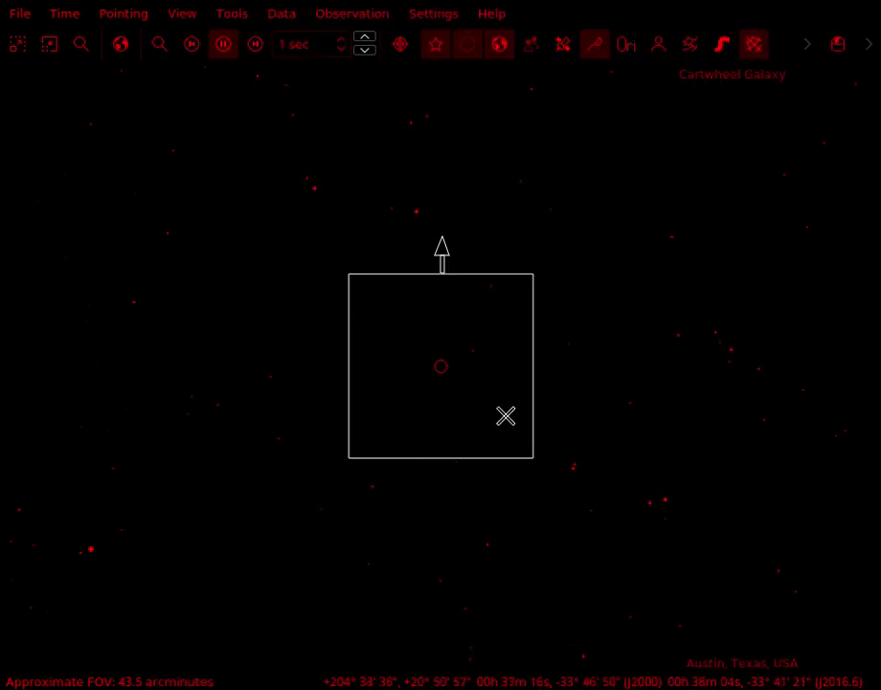
pyautogui.rightClick(444, 367)
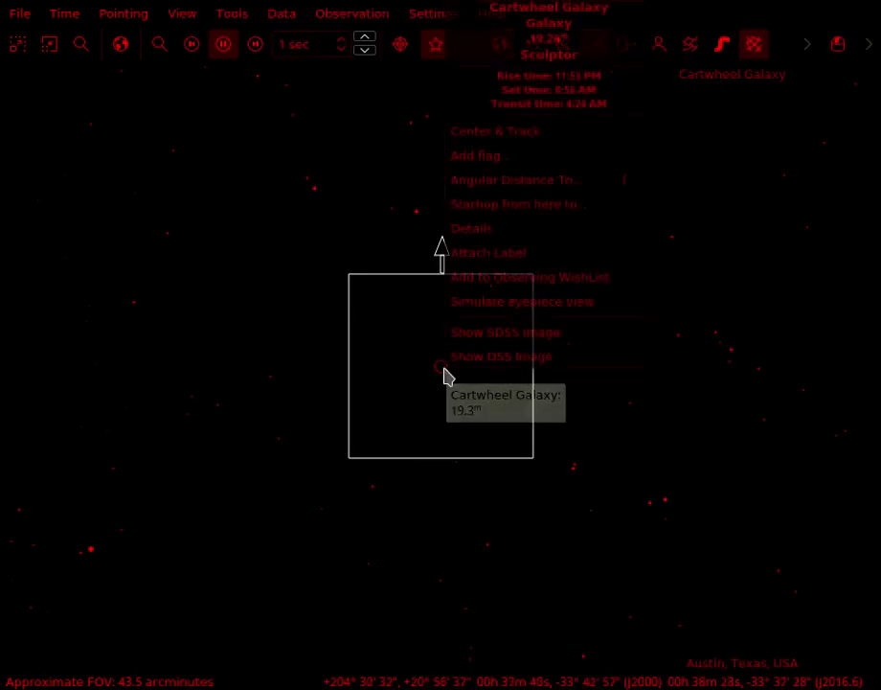
pyautogui.click(518, 277)
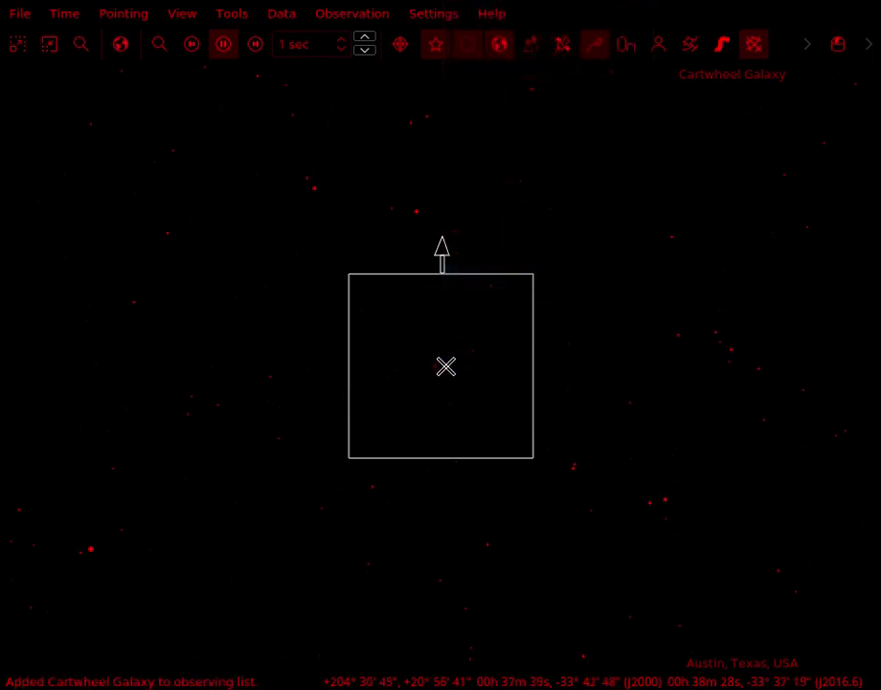
# Step: Plot the Cartwheel Galaxy's altitude versus time, examine the curve, and close the plot
pyautogui.click(228, 16)
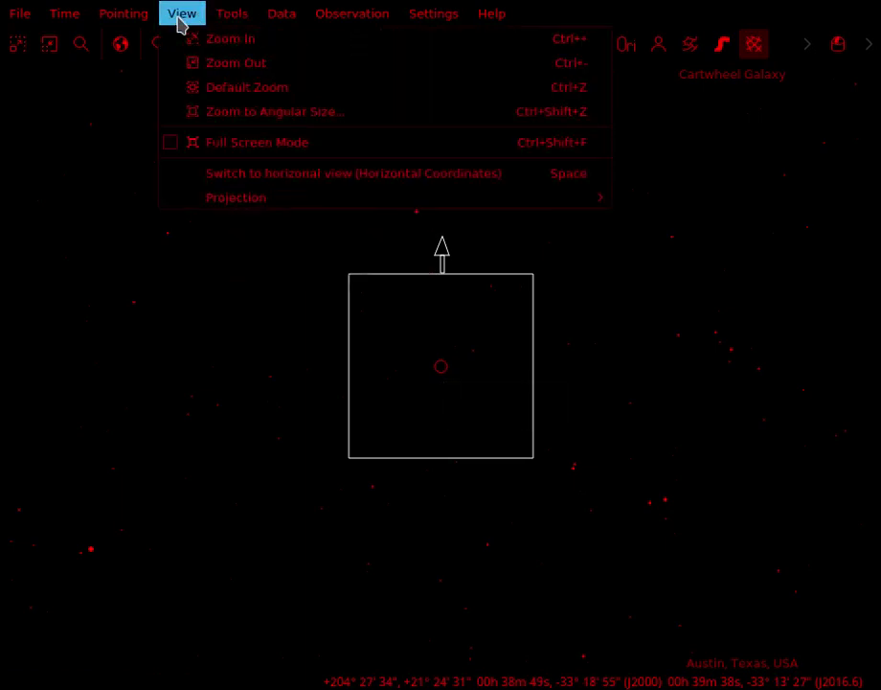
pyautogui.moveTo(224, 28)
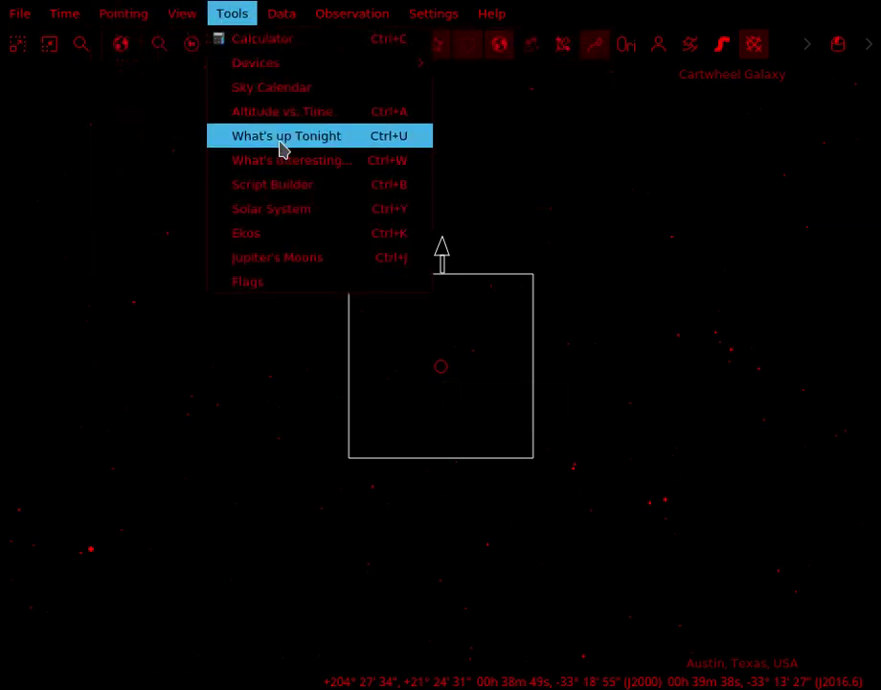
pyautogui.click(272, 113)
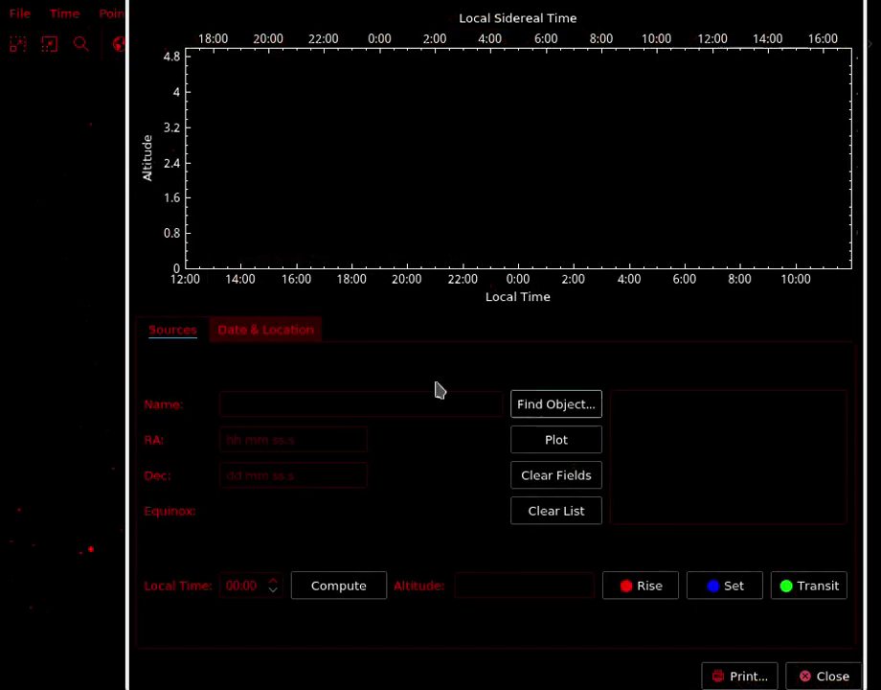
pyautogui.click(557, 408)
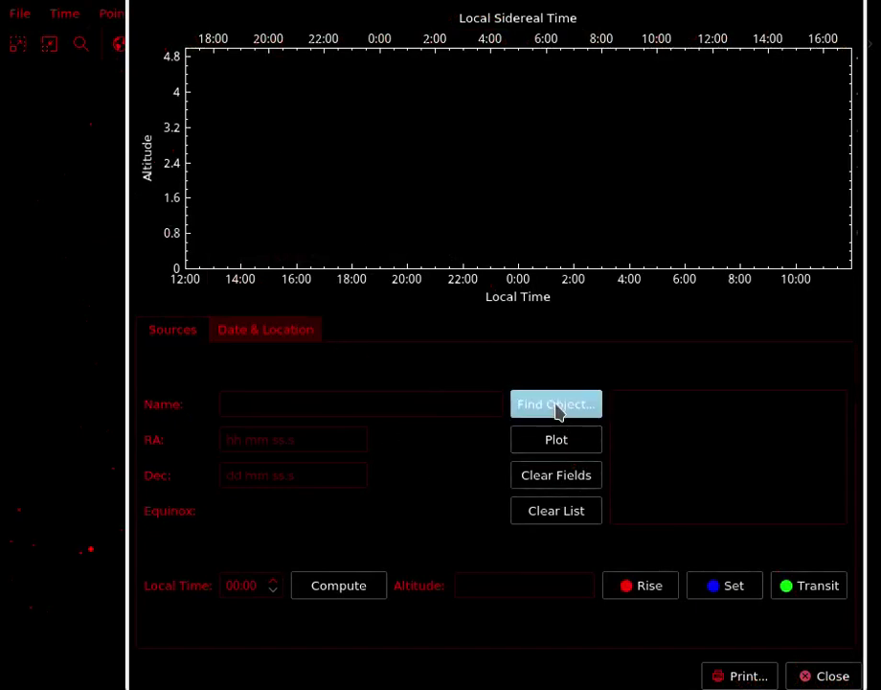
pyautogui.write('Car')
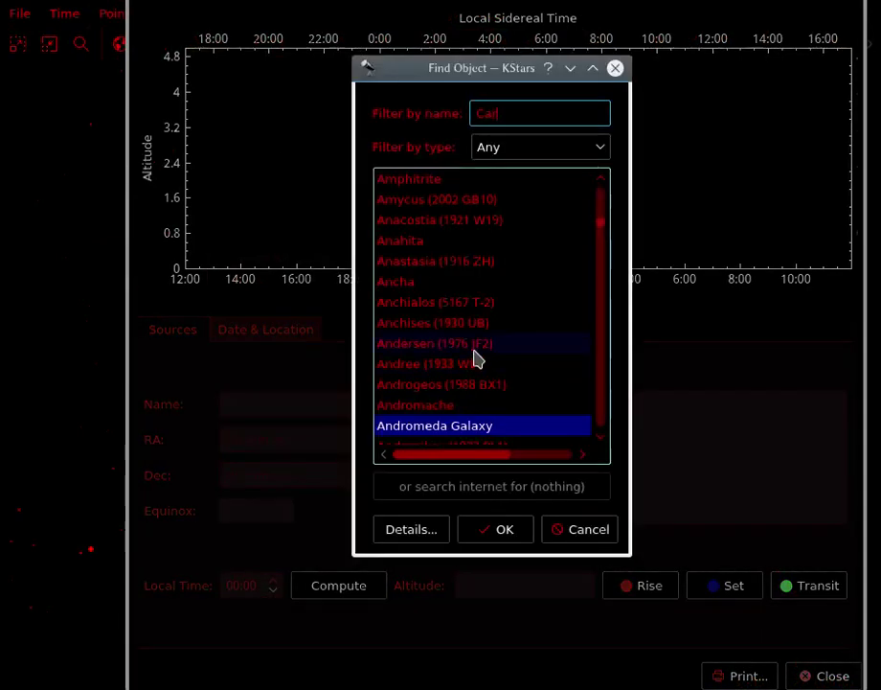
pyautogui.write('twheel')
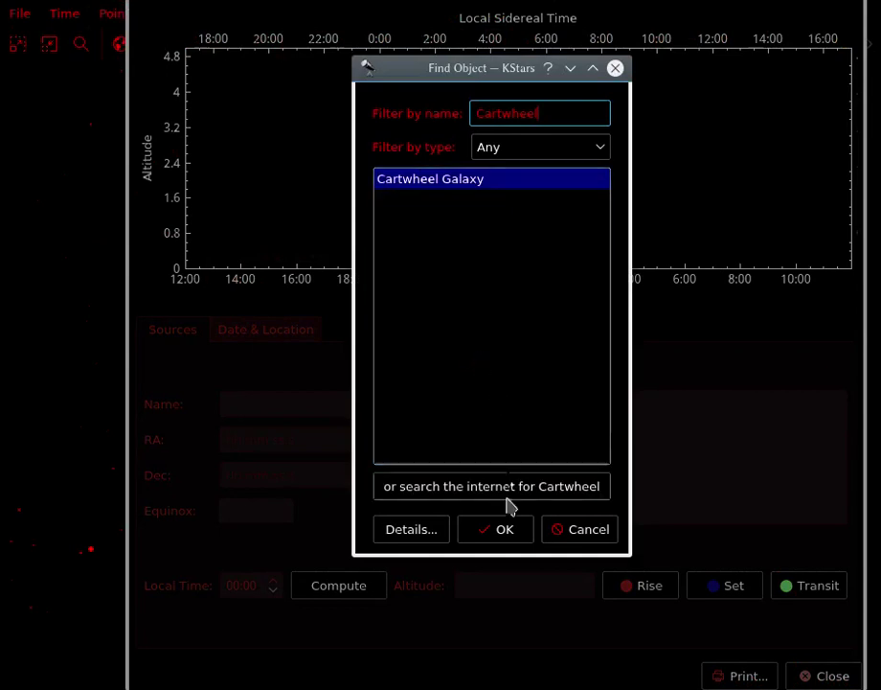
pyautogui.click(508, 527)
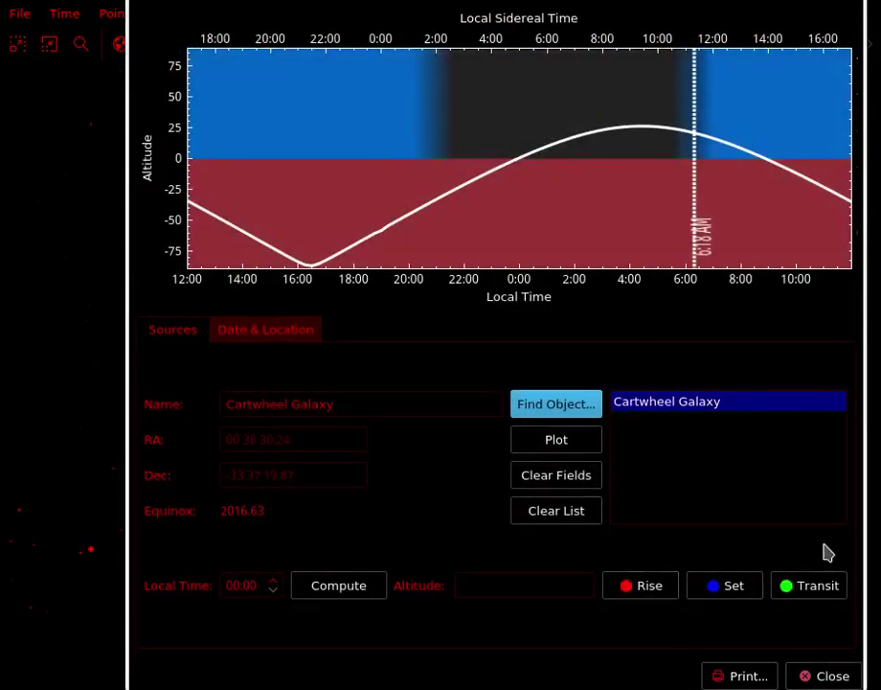
pyautogui.click(830, 676)
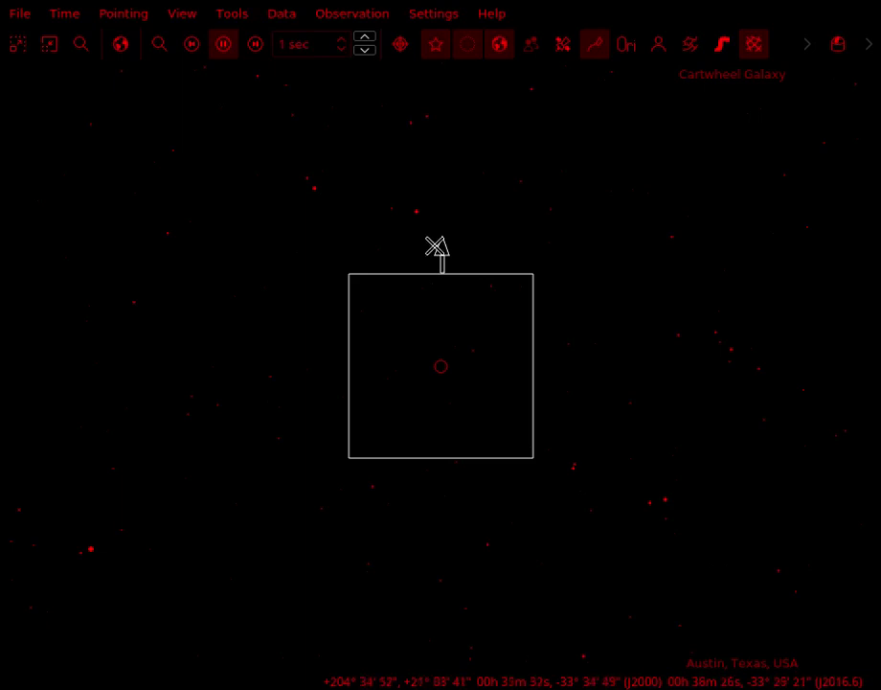
# Step: Find Hoag's Object by name, view its DSS image, and close the image
pyautogui.hotkey('ctrl', 'f')
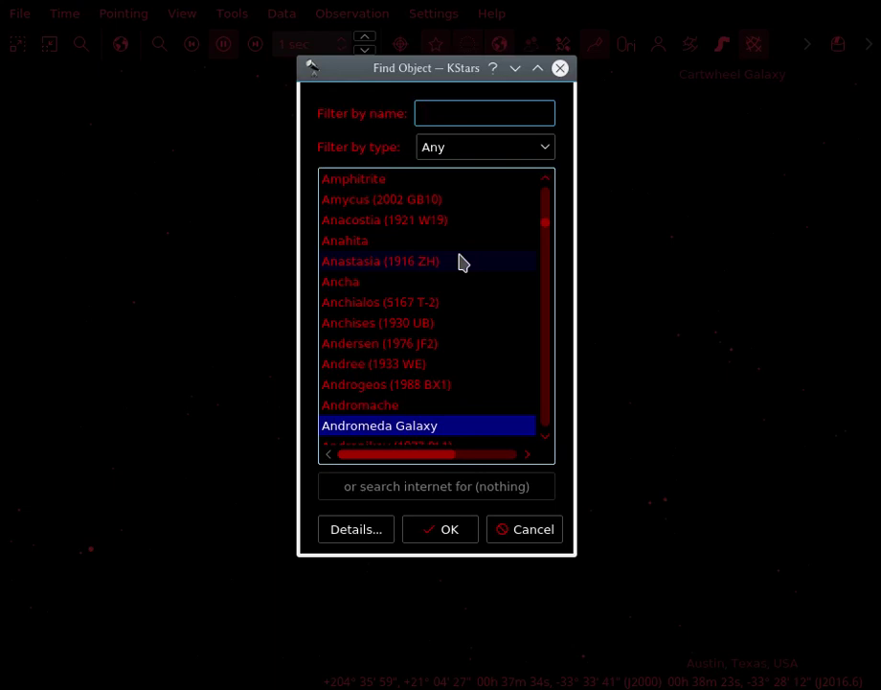
pyautogui.write("Hoag's Object")
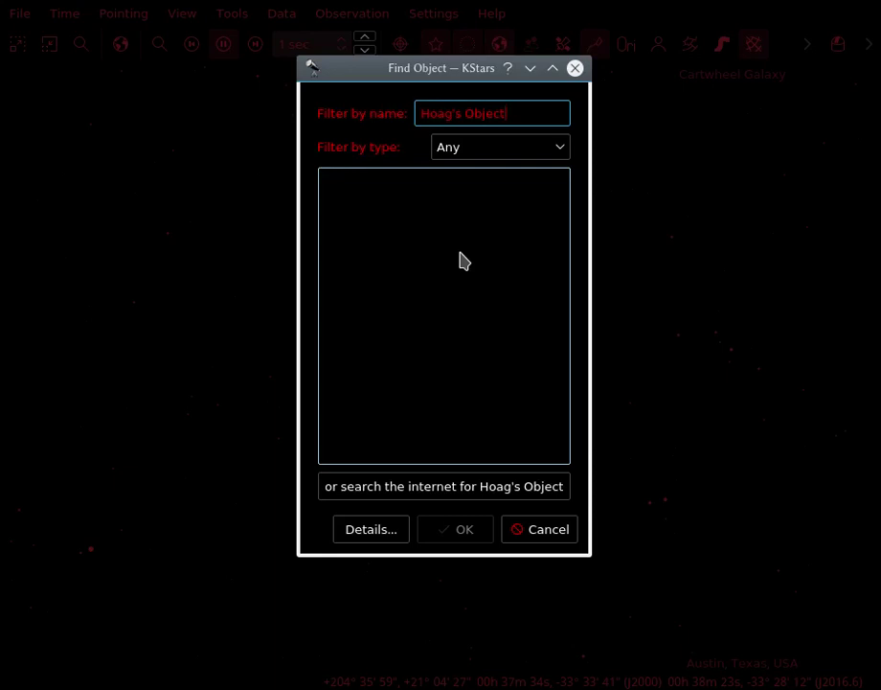
pyautogui.press('Return')
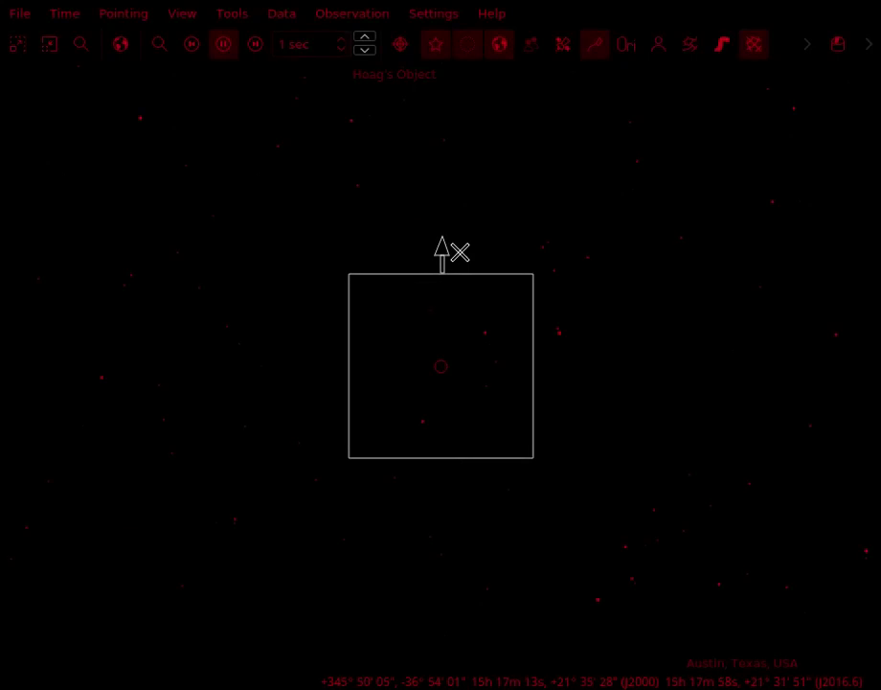
pyautogui.rightClick(437, 366)
pyautogui.click(472, 357)
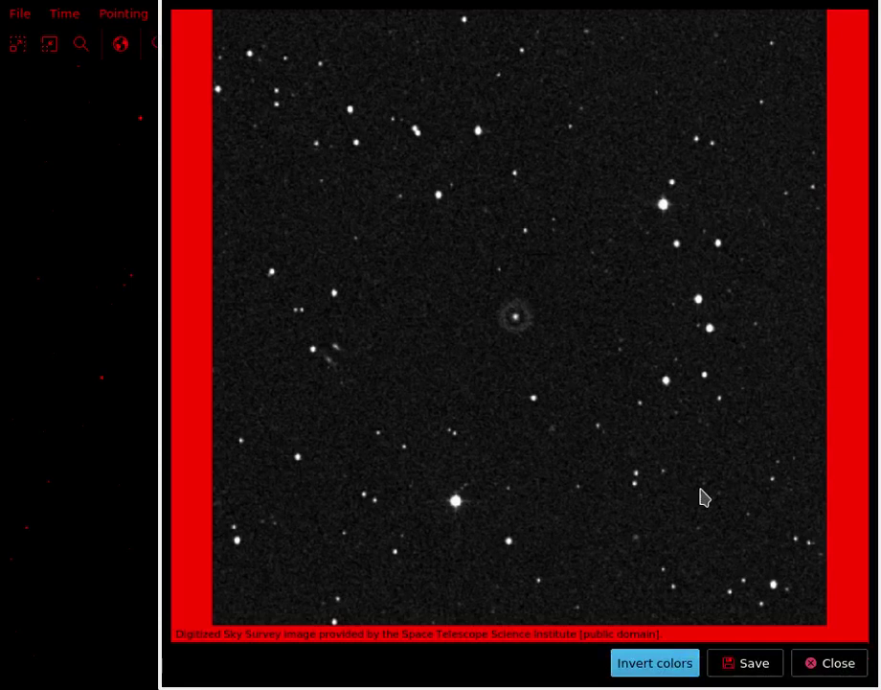
pyautogui.click(843, 663)
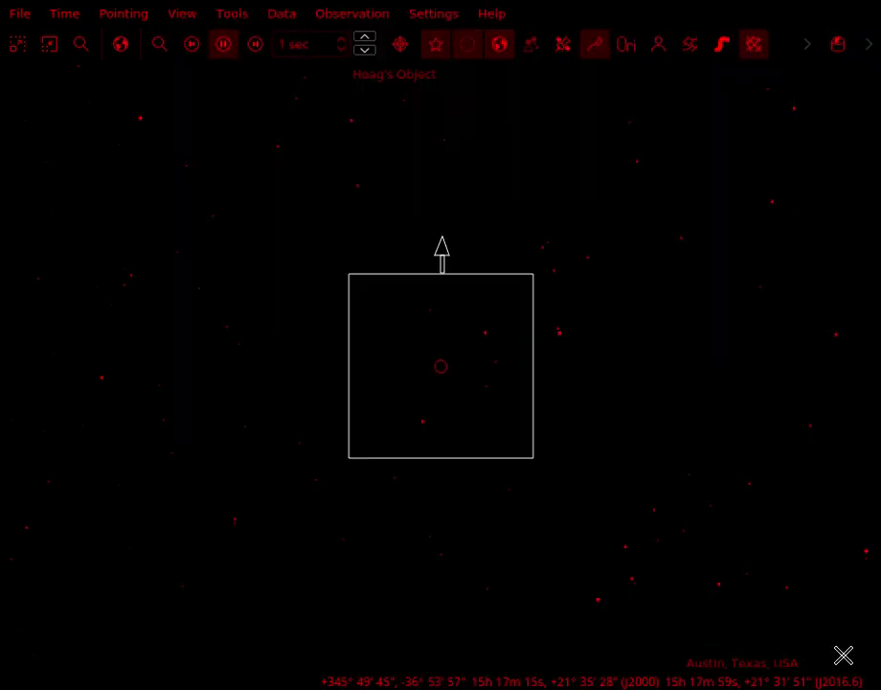
# Step: Find the galaxy PGC 17859 by name, view its DSS image, and close the image
pyautogui.hotkey('ctrl', 'f')
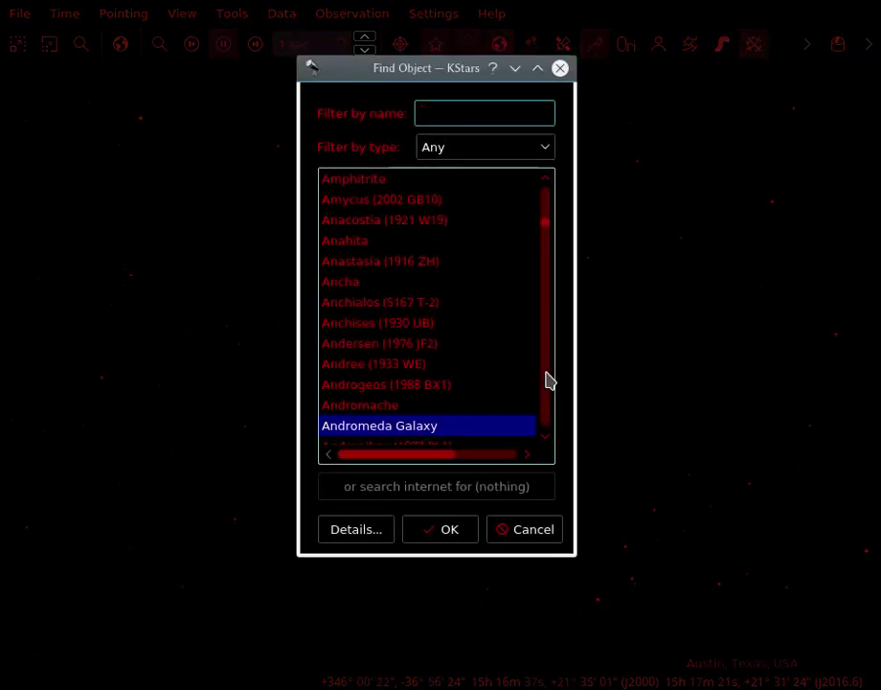
pyautogui.write('PGC')
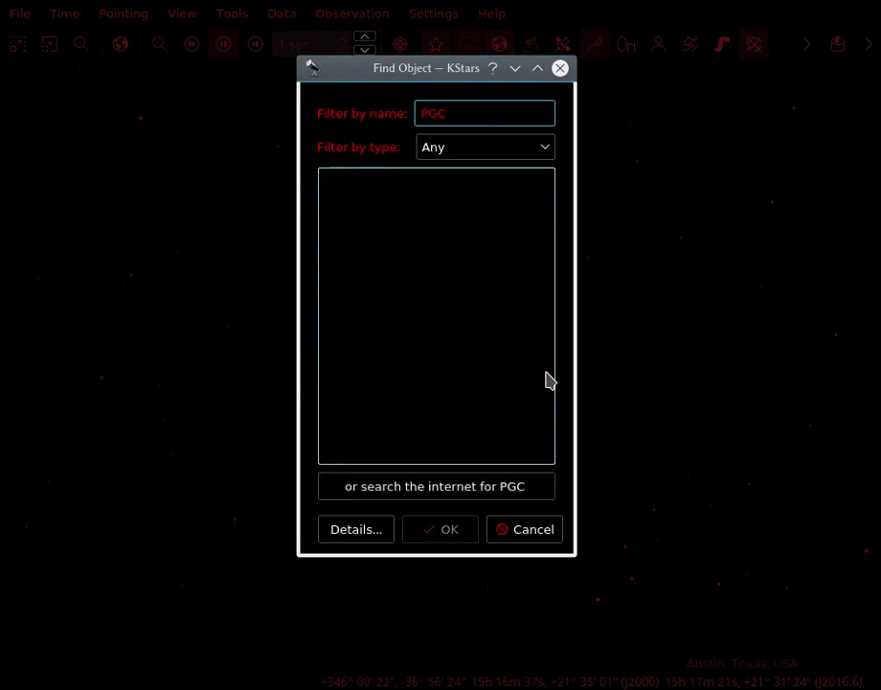
pyautogui.write(' 17859')
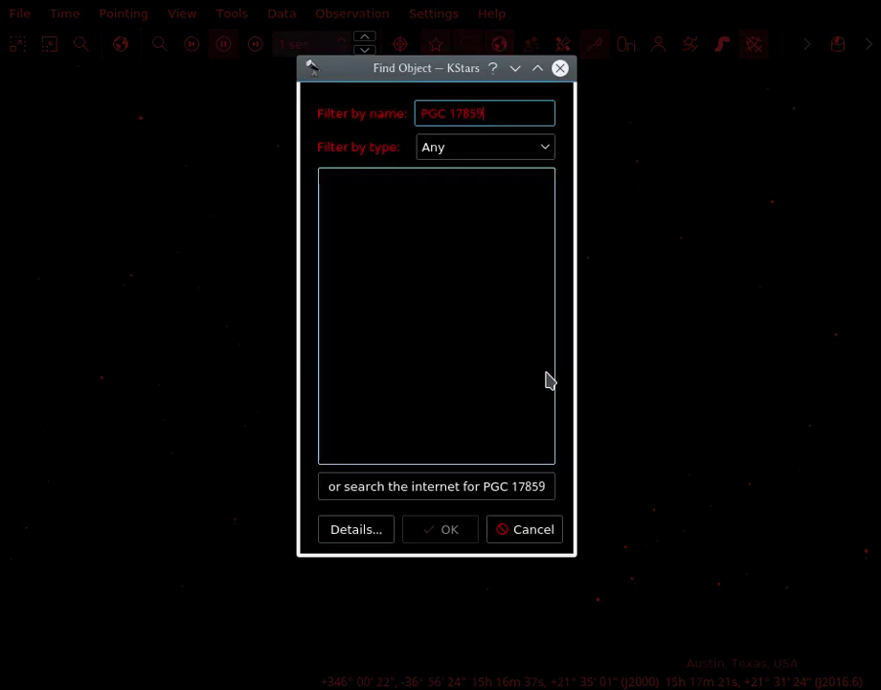
pyautogui.press('Return')
pyautogui.rightClick(439, 374)
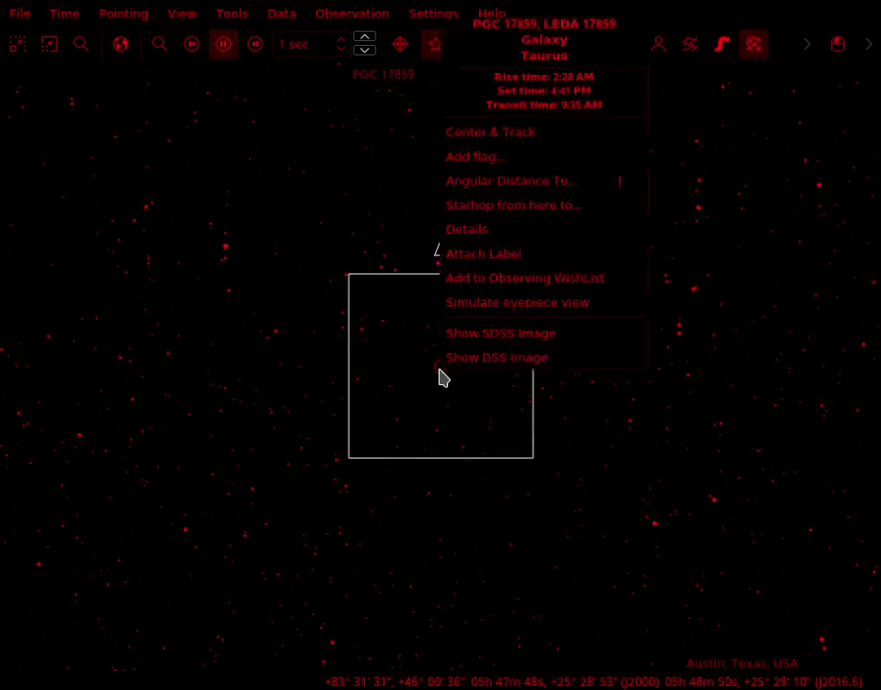
pyautogui.click(503, 360)
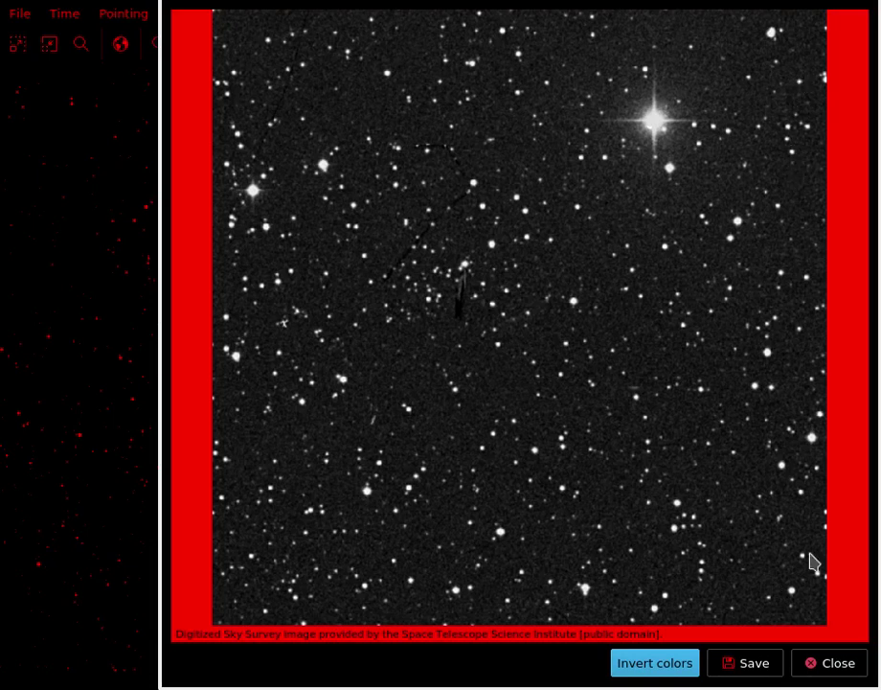
pyautogui.click(829, 663)
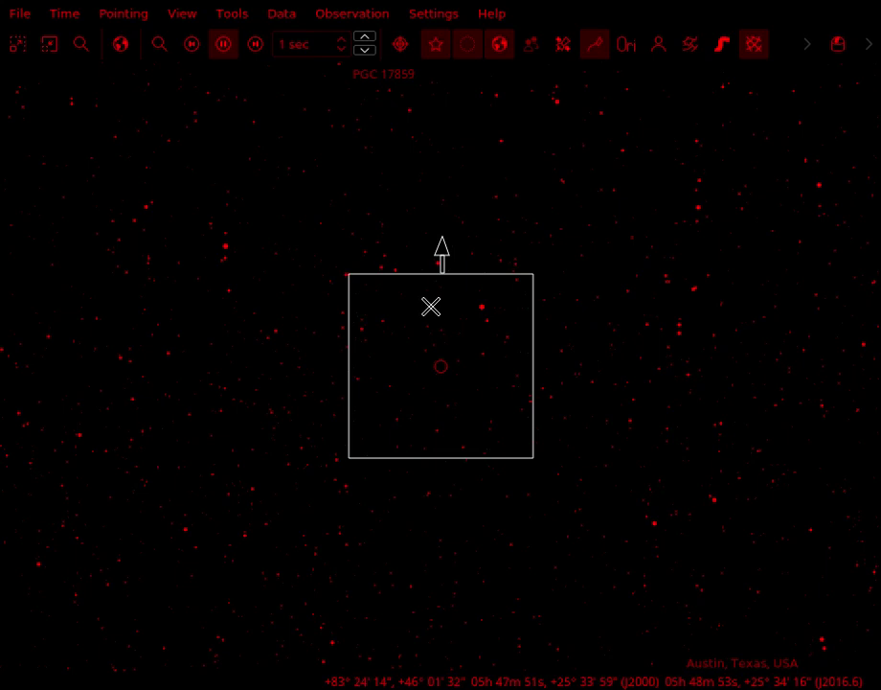
pyautogui.hotkey('ctrl', 'f')
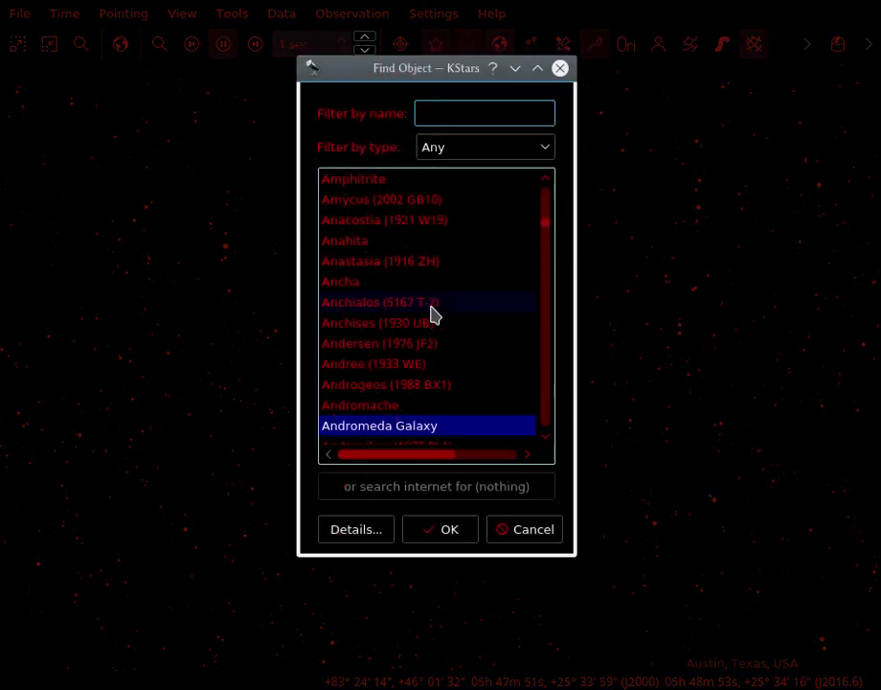
pyautogui.write('PN')
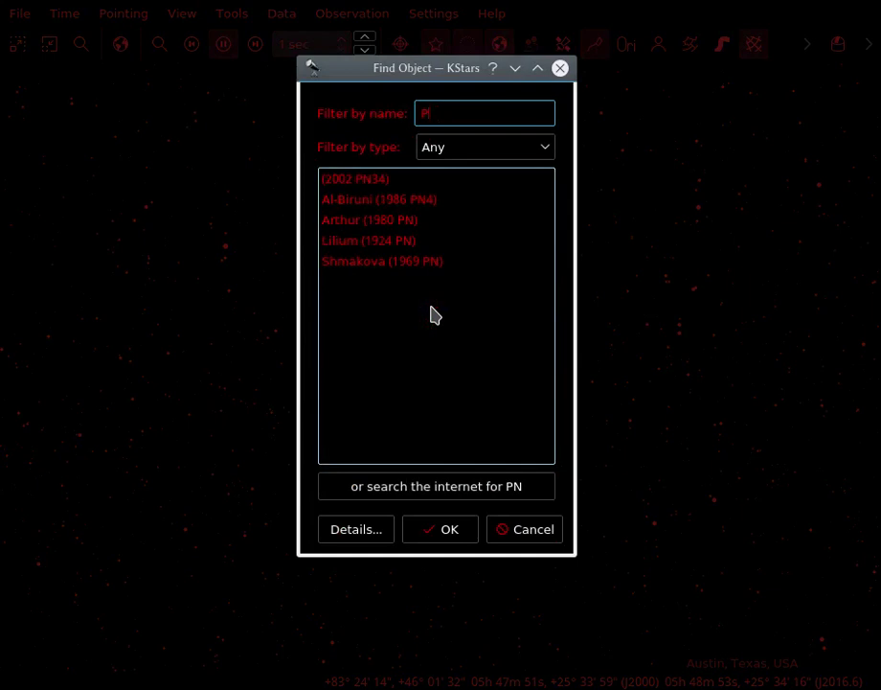
pyautogui.press('BackSpace')
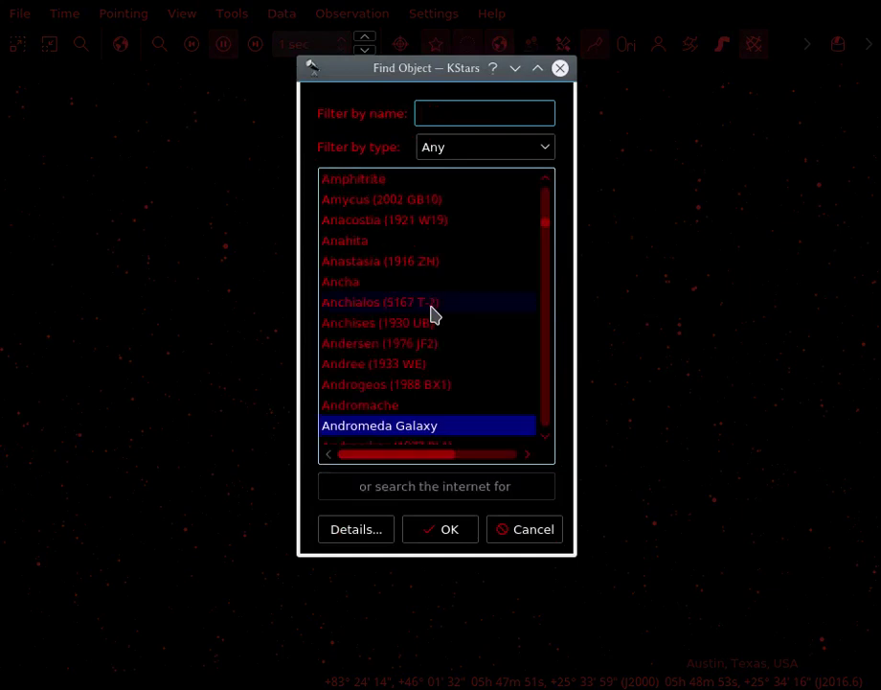
pyautogui.write('PN A66')
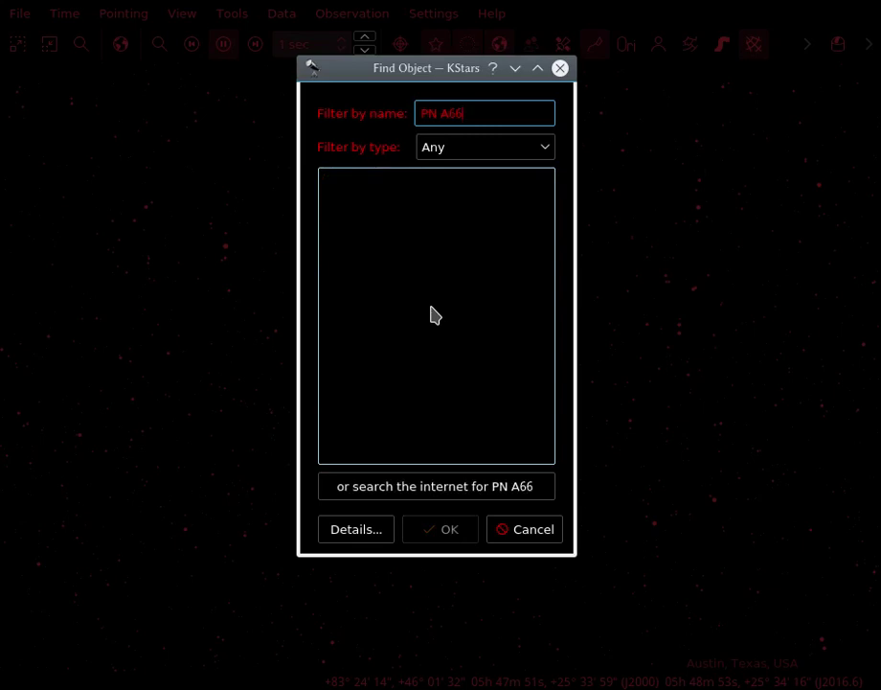
pyautogui.hotkey('ctrl', 'a')
pyautogui.press('BackSpace')
# Step: Find Abell 39 by name, view its DSS image, and close the image
pyautogui.write('Abell 39')
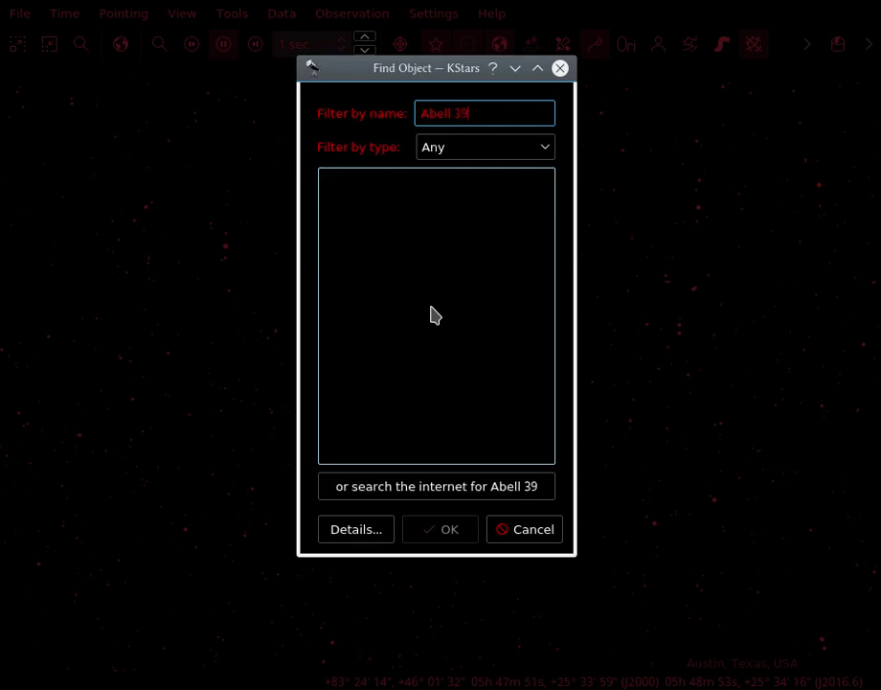
pyautogui.press('Return')
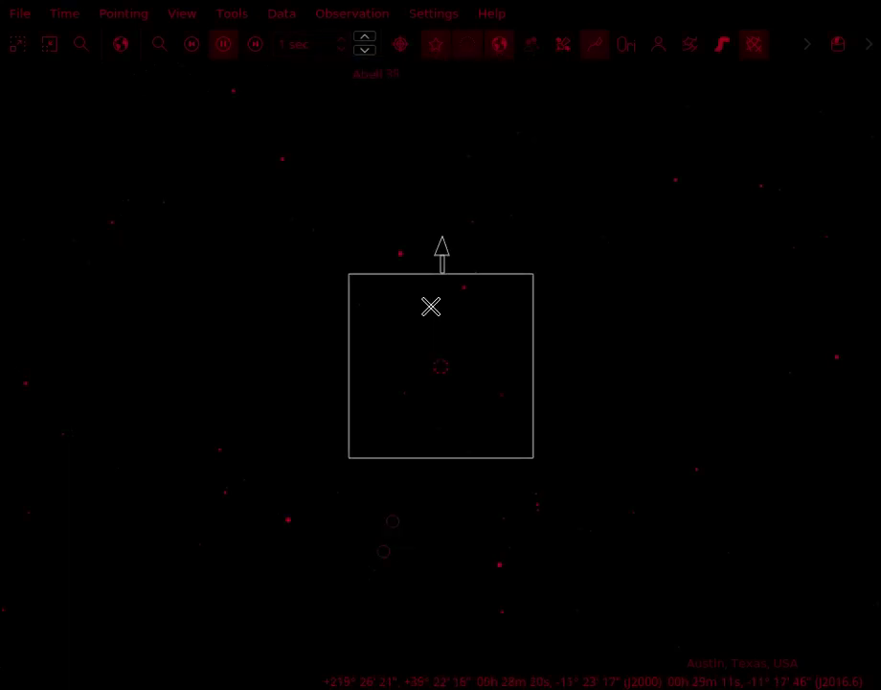
pyautogui.rightClick(441, 364)
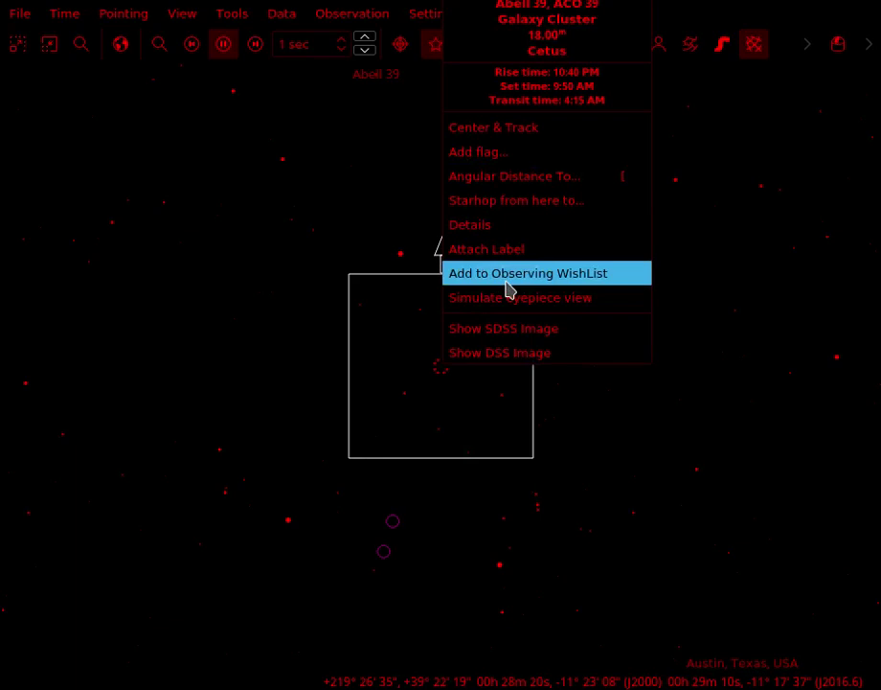
pyautogui.click(515, 354)
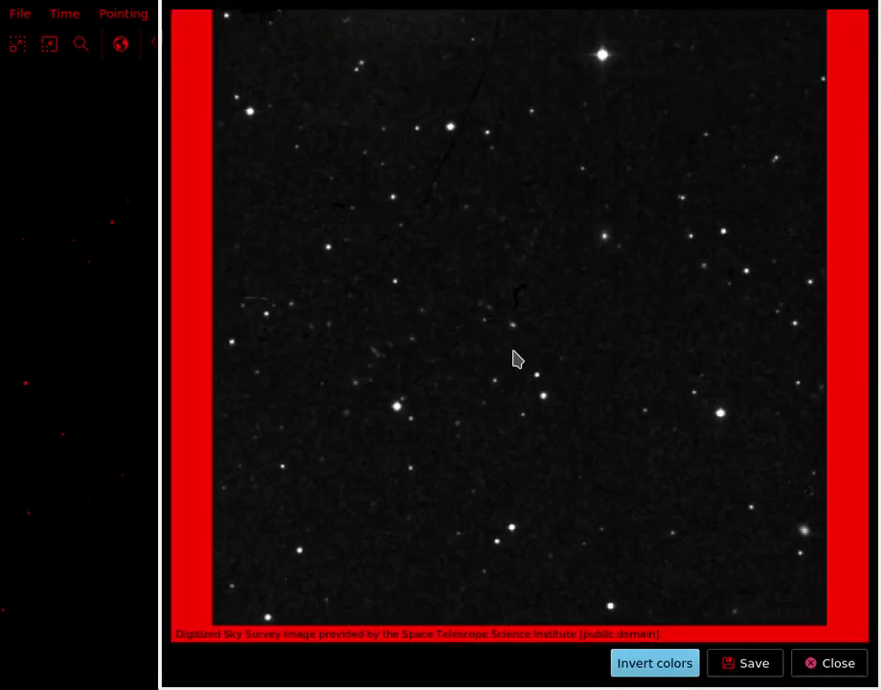
pyautogui.click(819, 663)
# Step: Search the internet for the object PN A66 39, view its DSS image, and close the image
pyautogui.hotkey('ctrl', 'f')
pyautogui.write('P')
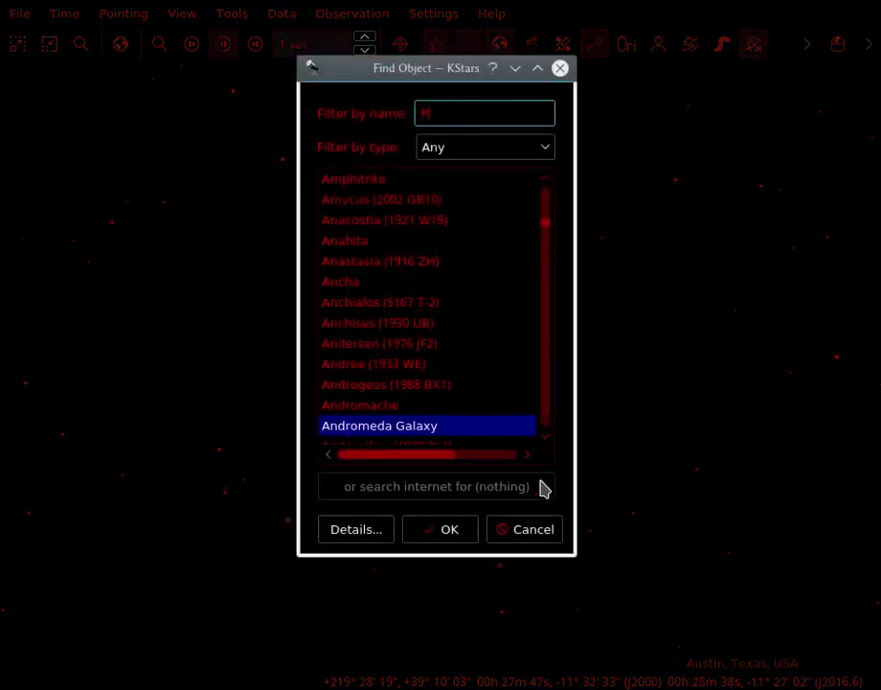
pyautogui.write('N A66 39')
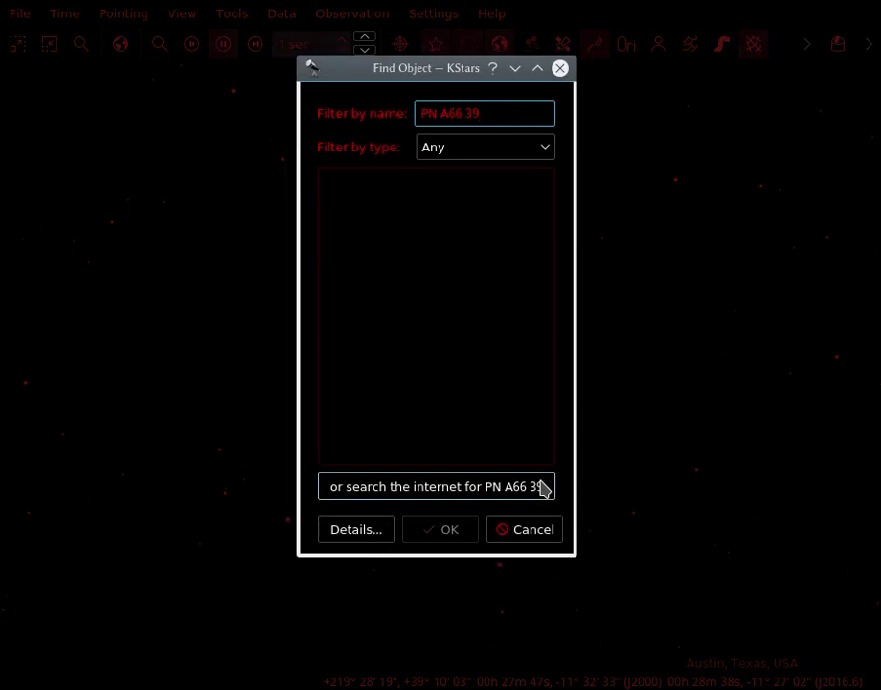
pyautogui.click(541, 487)
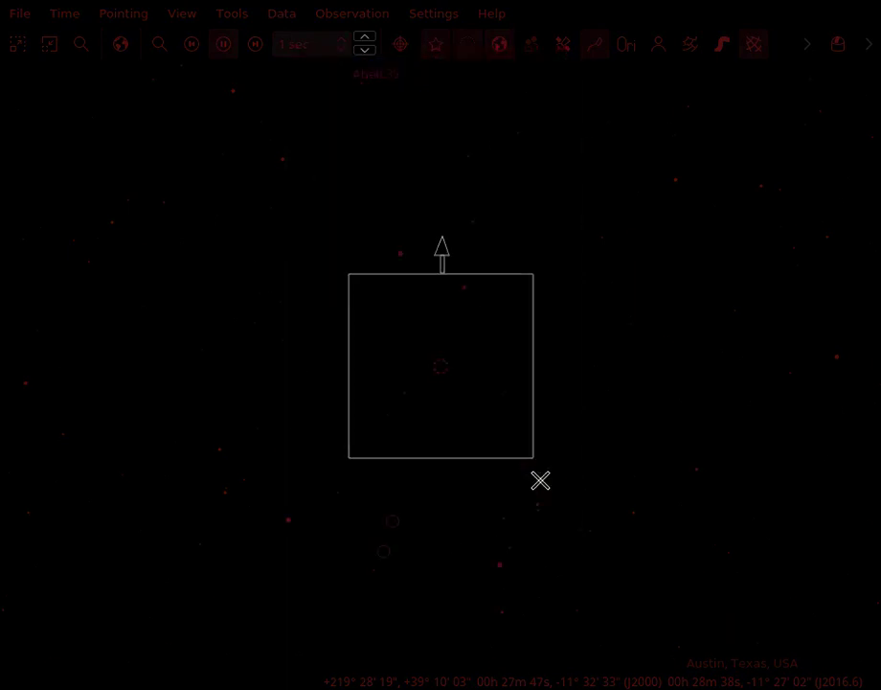
pyautogui.rightClick(439, 365)
pyautogui.click(480, 352)
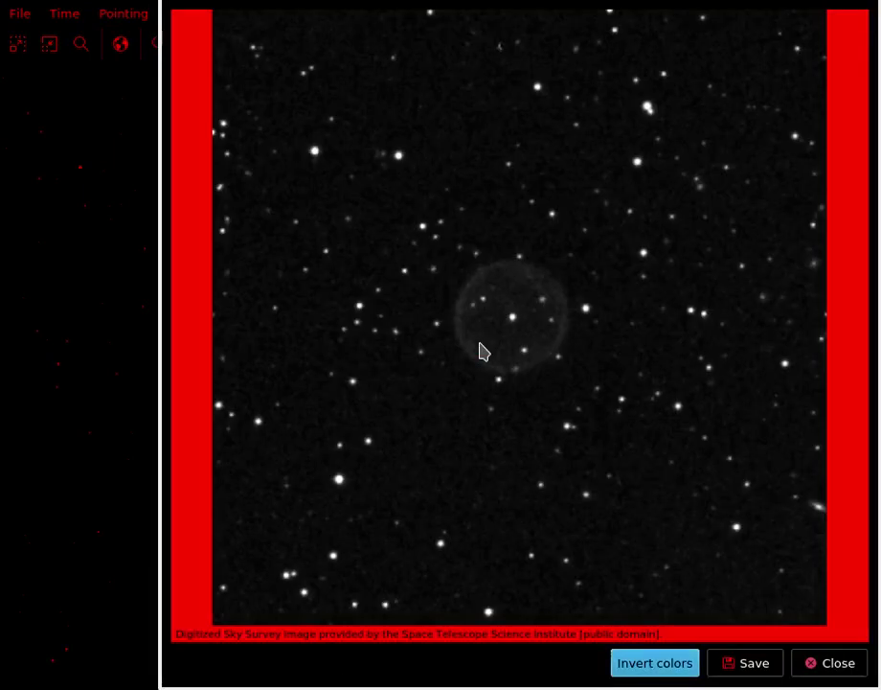
pyautogui.click(830, 662)
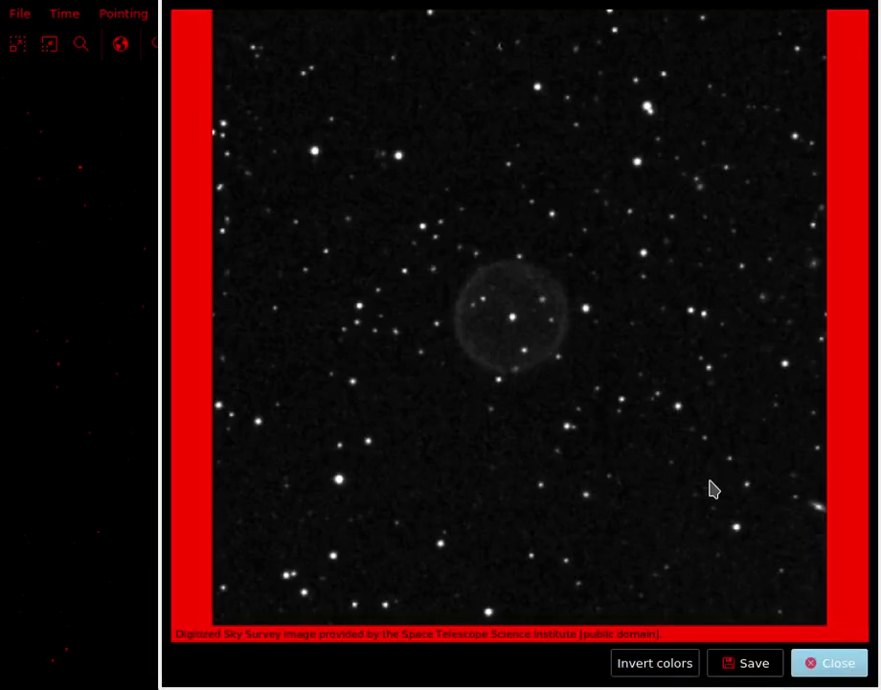
pyautogui.click(829, 663)
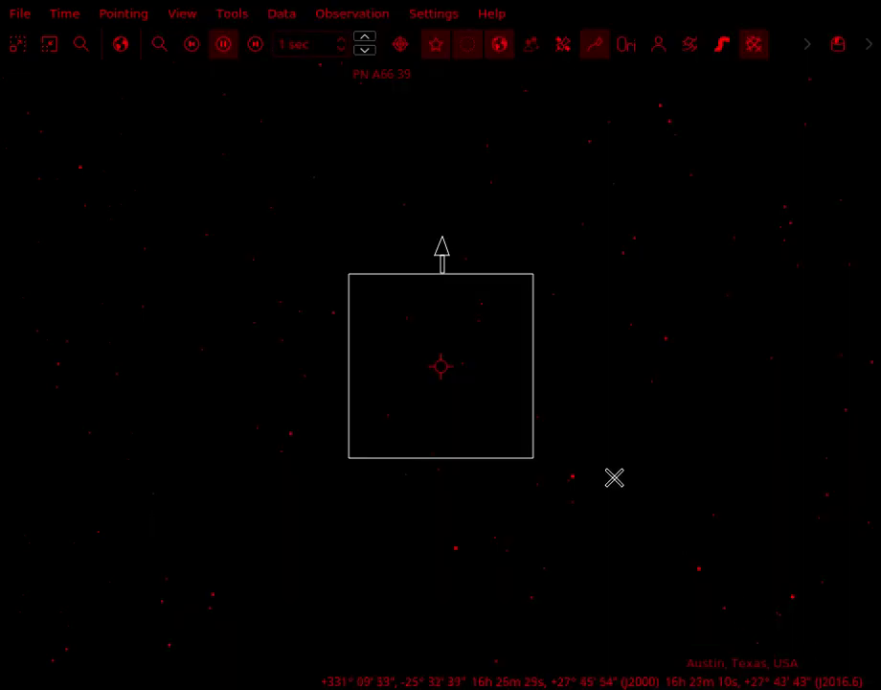
# Step: Try to find the object M 1-92 by name
pyautogui.hotkey('ctrl', 'f')
pyautogui.write('M')
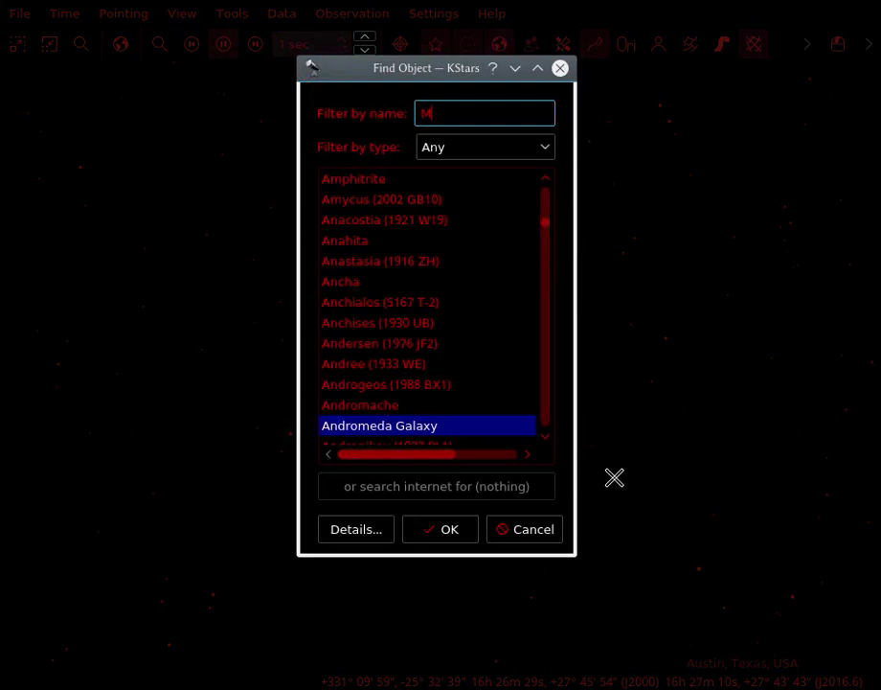
pyautogui.write(' 1-92')
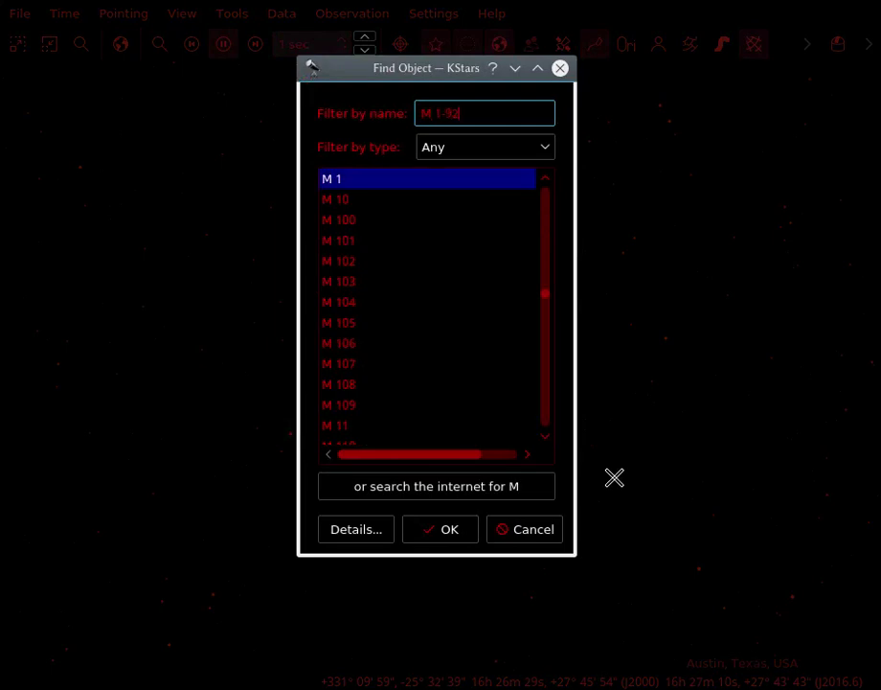
pyautogui.press('Return')
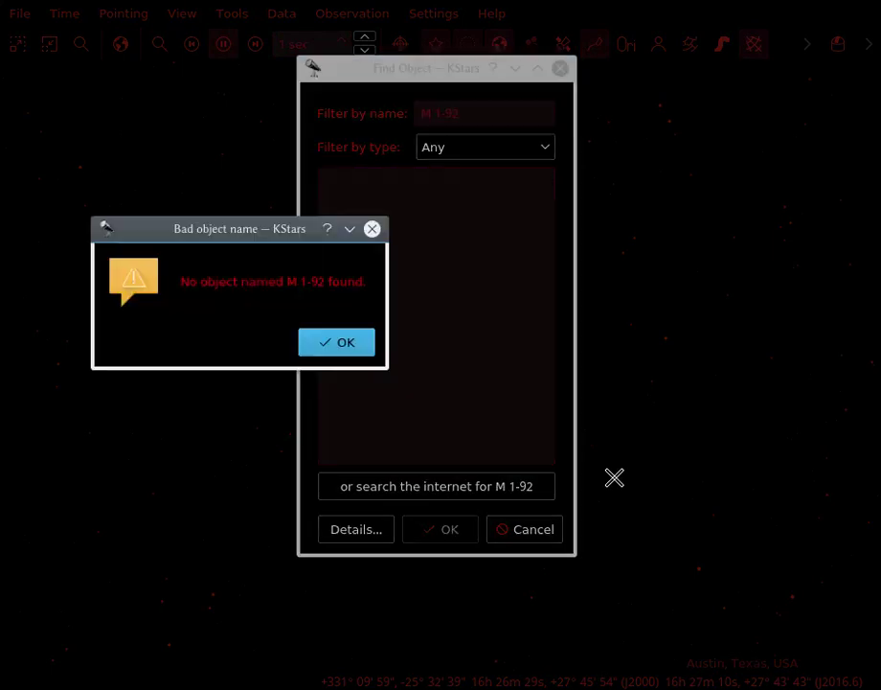
pyautogui.click(352, 343)
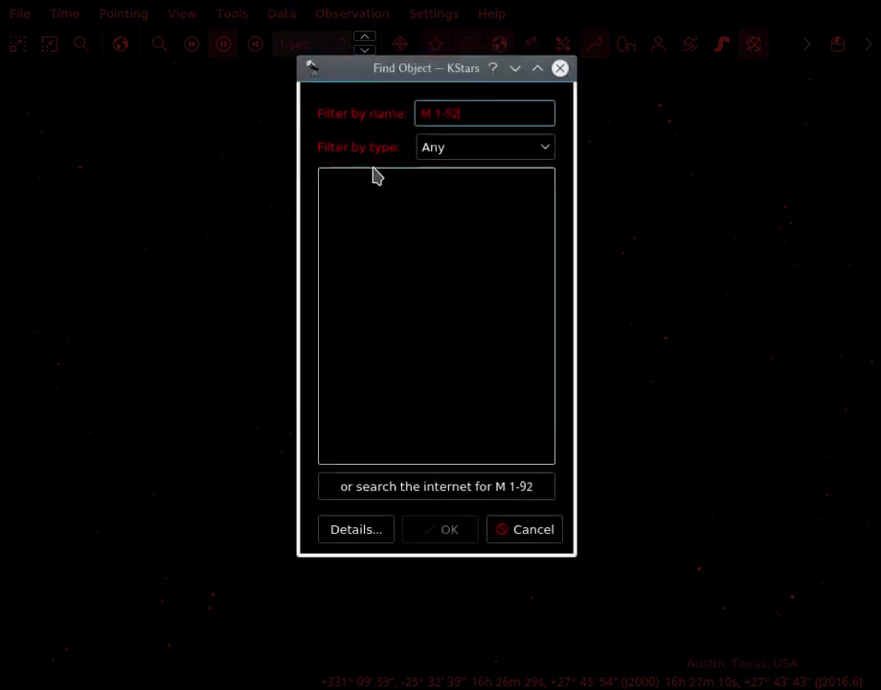
# Step: Change the search name to Min 1-92 and find that object
pyautogui.click(432, 115)
pyautogui.write('in')
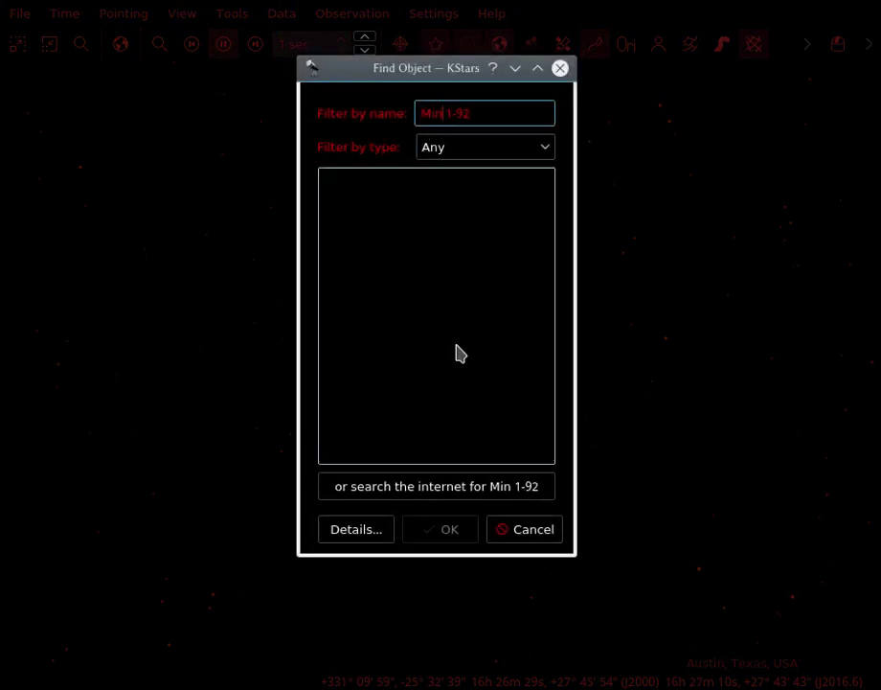
pyautogui.press('Return')
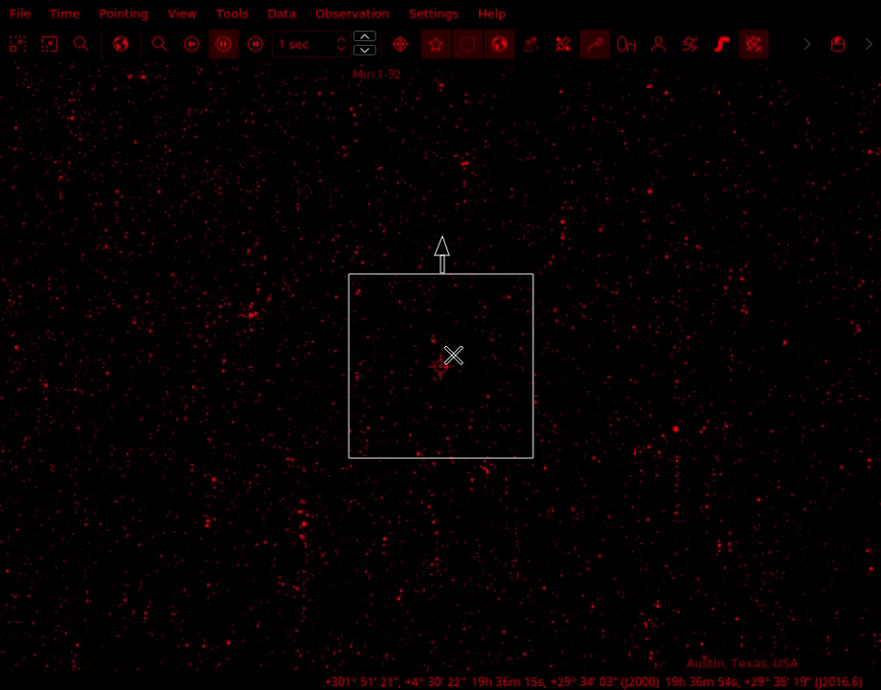
# Step: Find the Butterfly Nebula by name and check its brief object information
pyautogui.hotkey('ctrl', 'f')
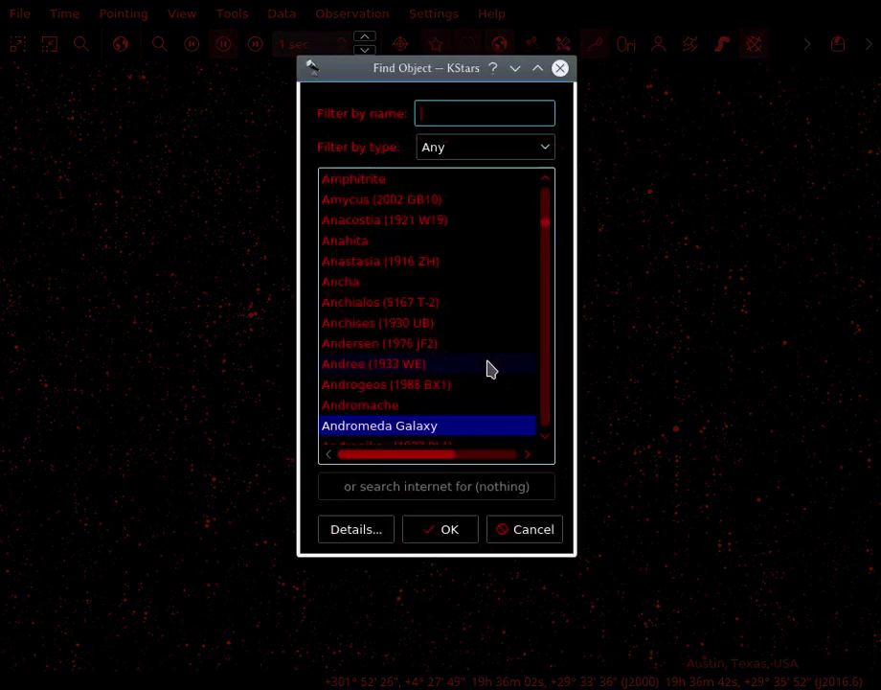
pyautogui.write('Butterfly Nebula')
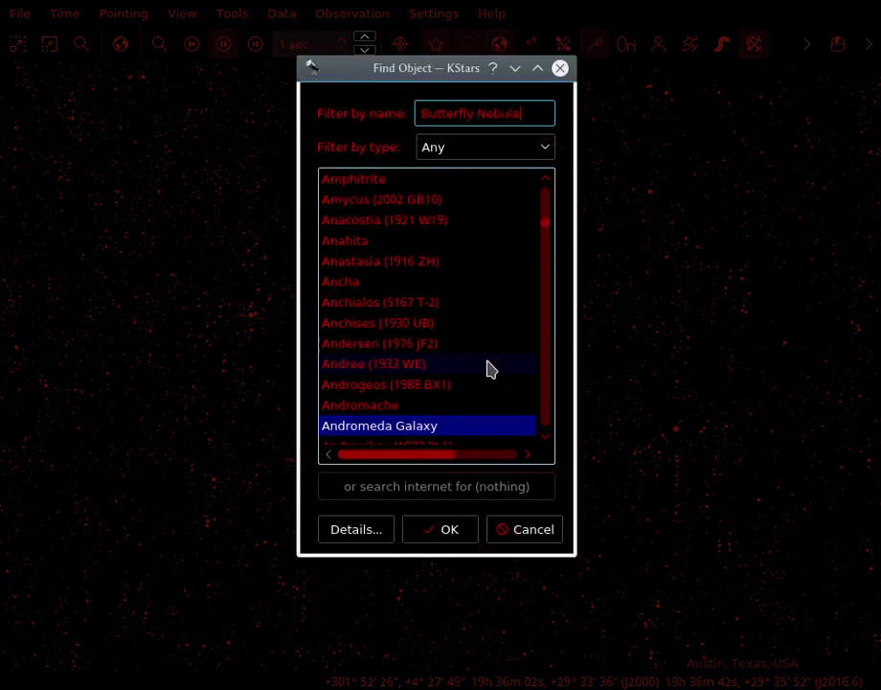
pyautogui.press('Return')
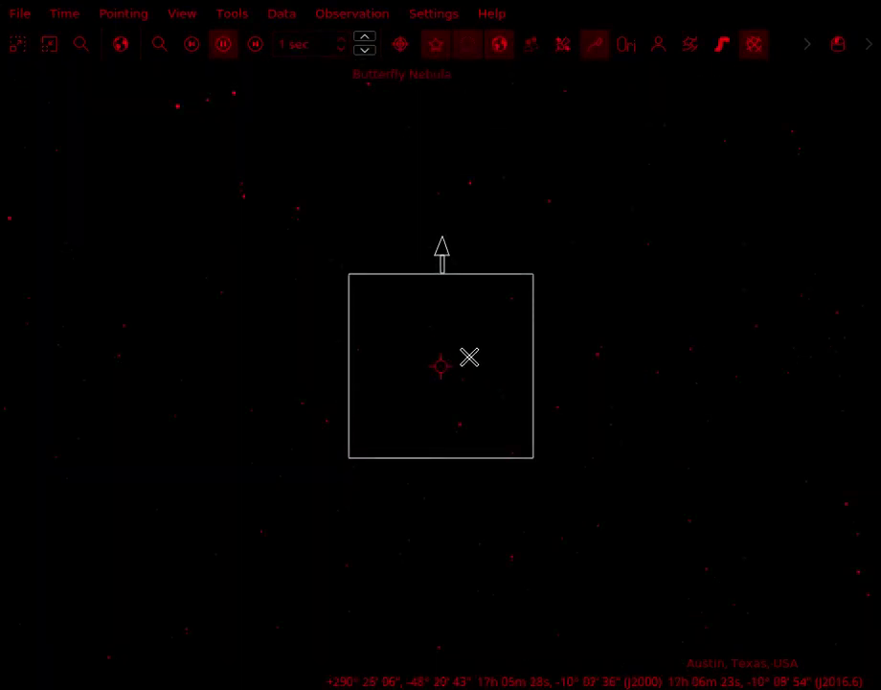
pyautogui.rightClick(442, 370)
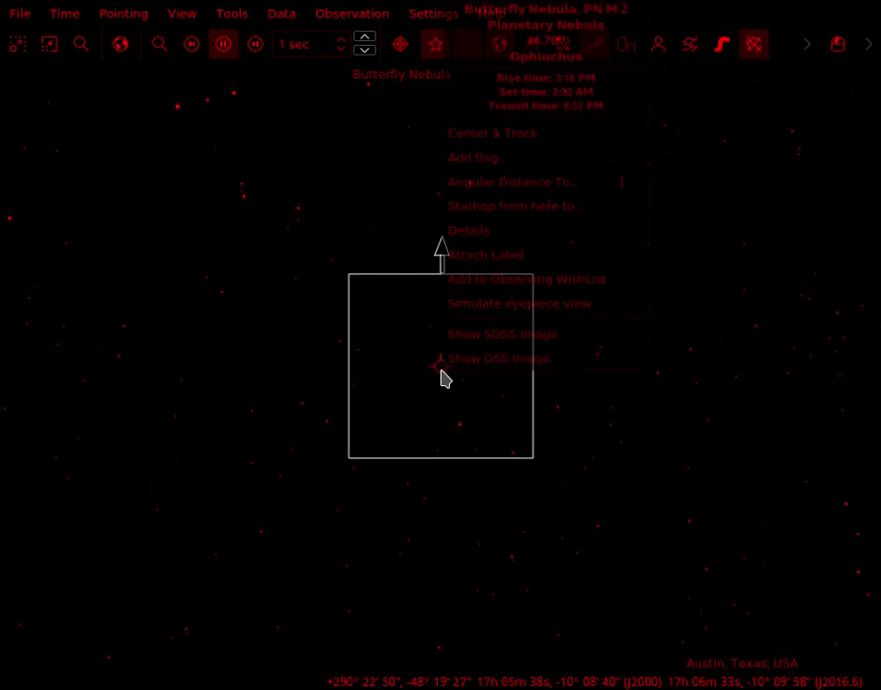
pyautogui.click(369, 323)
# Step: Filter the object list by the name M 33
pyautogui.hotkey('ctrl', 'f')
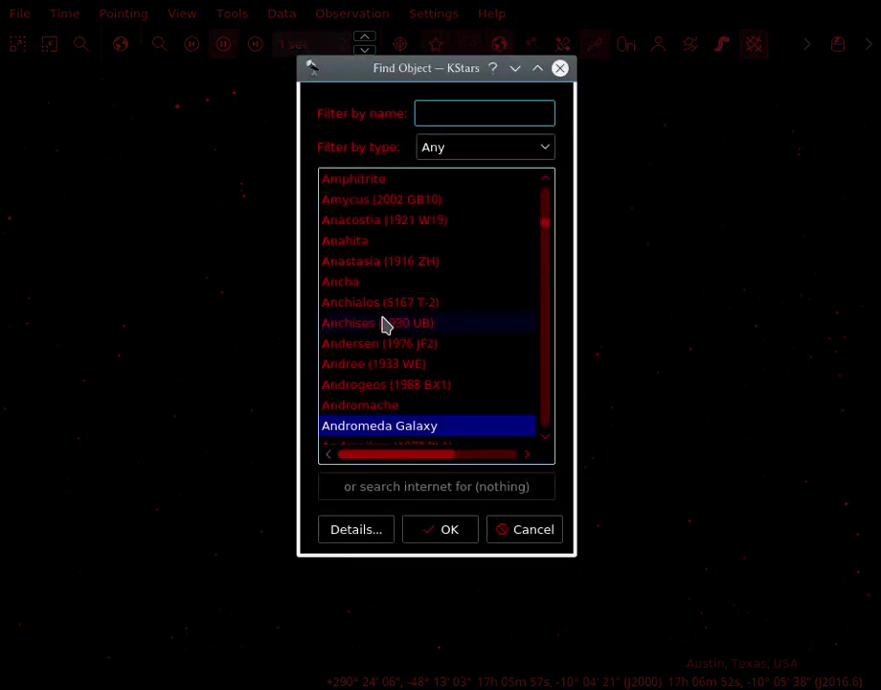
pyautogui.write('UG')
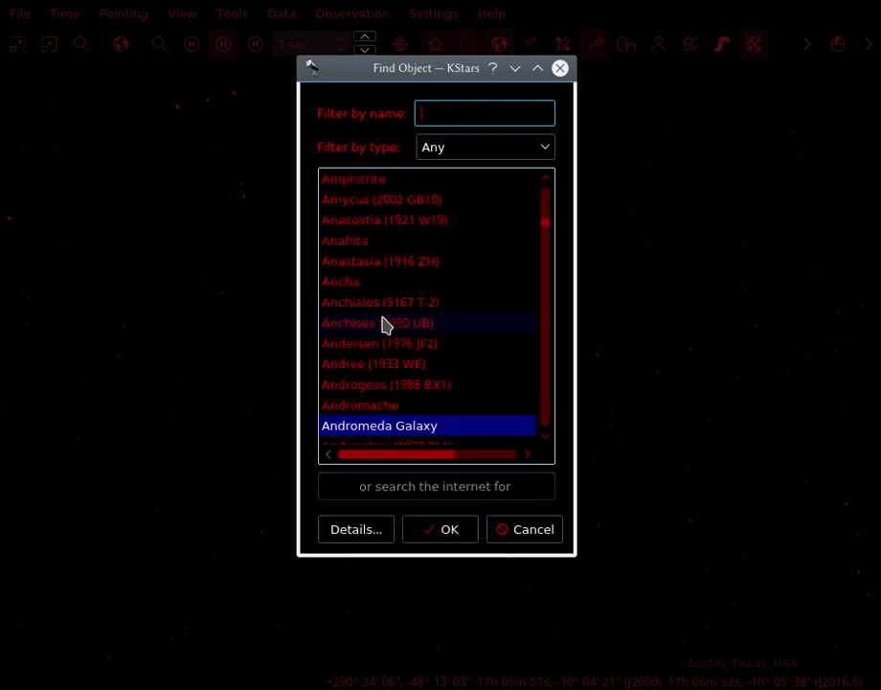
pyautogui.write('M 33')
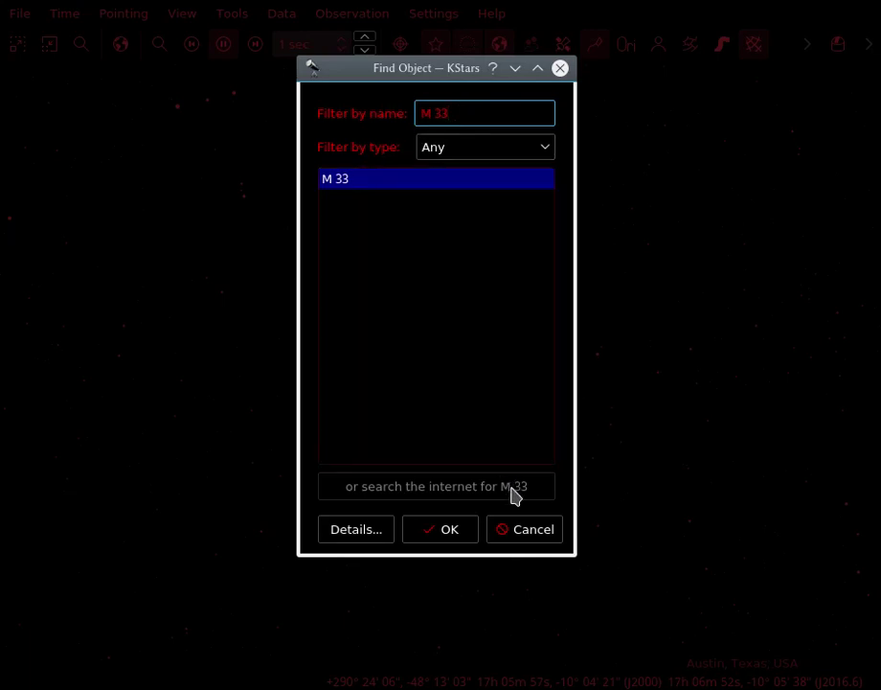
# Step: Replace the search name with UGC 454 and look that object up on the internet
pyautogui.moveTo(449, 103); pyautogui.dragTo(394, 102)
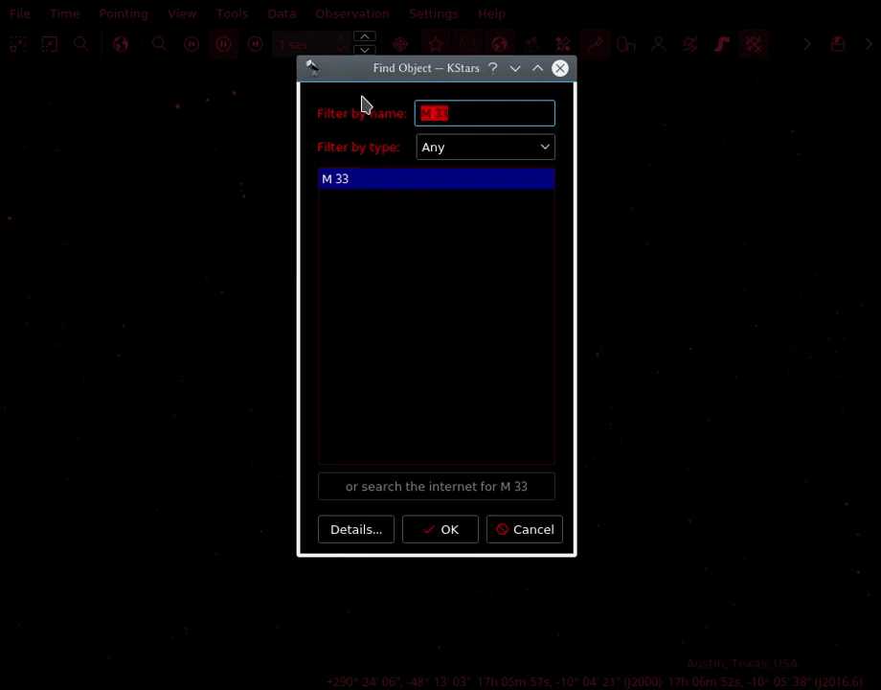
pyautogui.write('UGC 454')
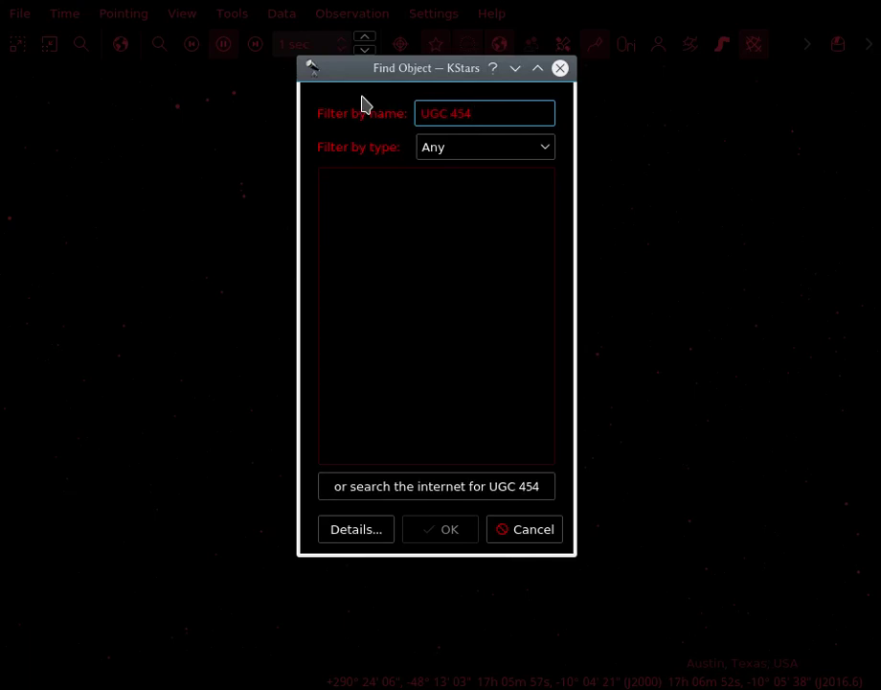
pyautogui.click(489, 498)
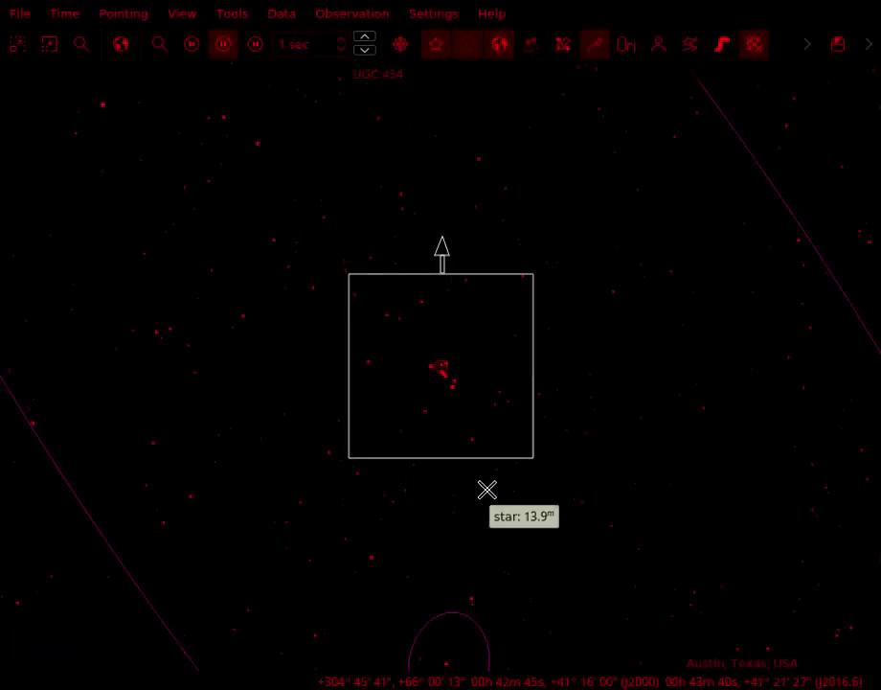
# Step: Examine UGC 454 up close, then its surroundings in a wide view of the sky
pyautogui.scroll(-4, 486, 490)
pyautogui.scroll(8, 487, 490)
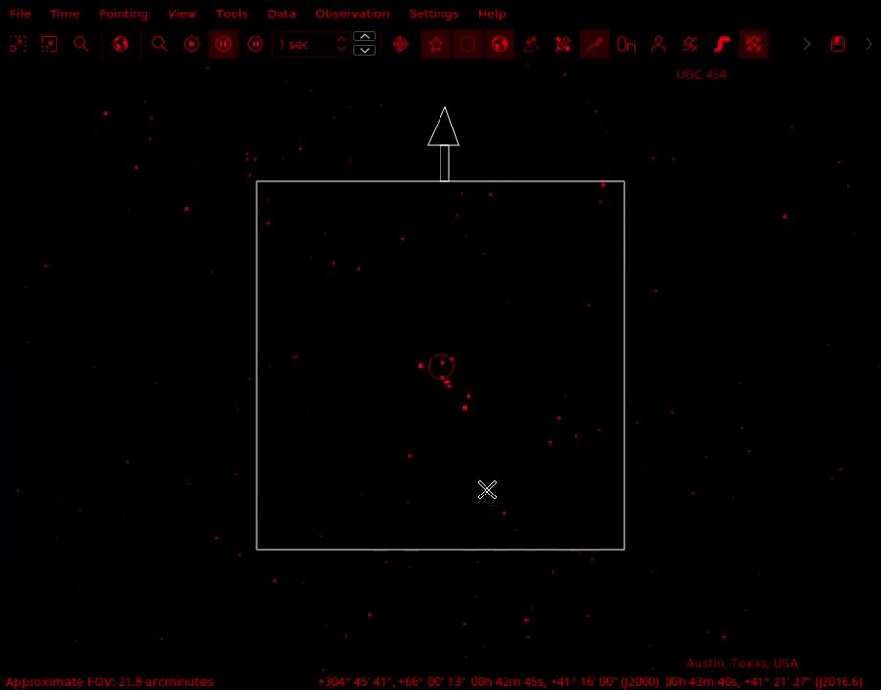
pyautogui.rightClick(442, 365)
pyautogui.scroll(-2, 366, 328)
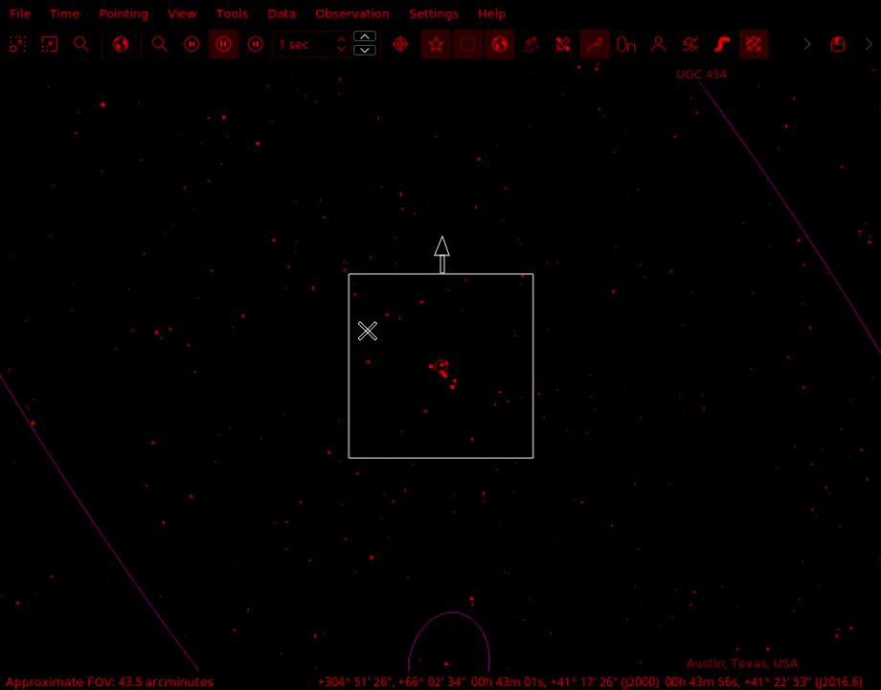
pyautogui.scroll(-6, 367, 330)
pyautogui.scroll(-4, 367, 331)
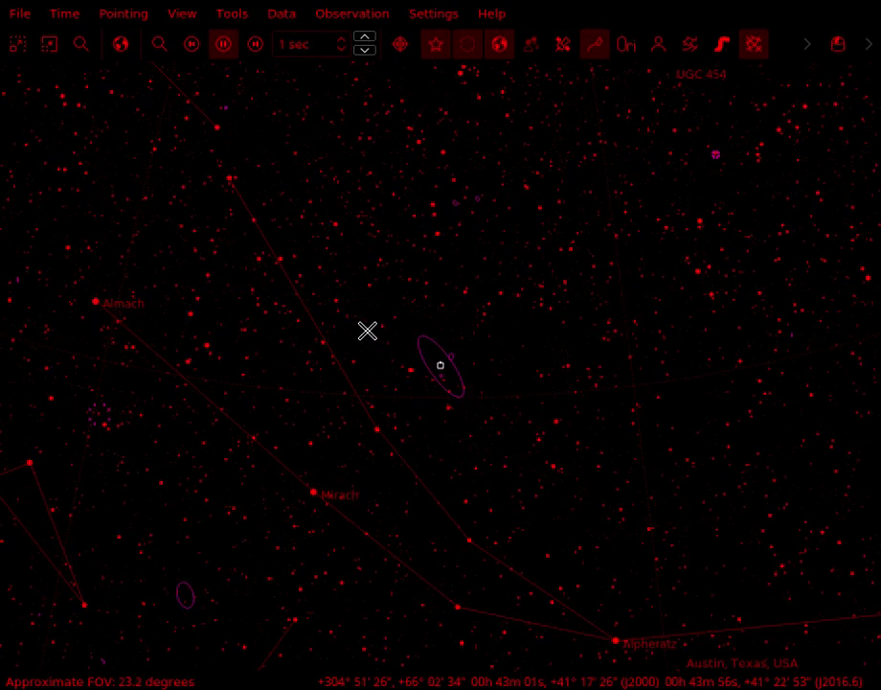
# Step: Find the object Shk 166 by name
pyautogui.hotkey('ctrl', 'f')
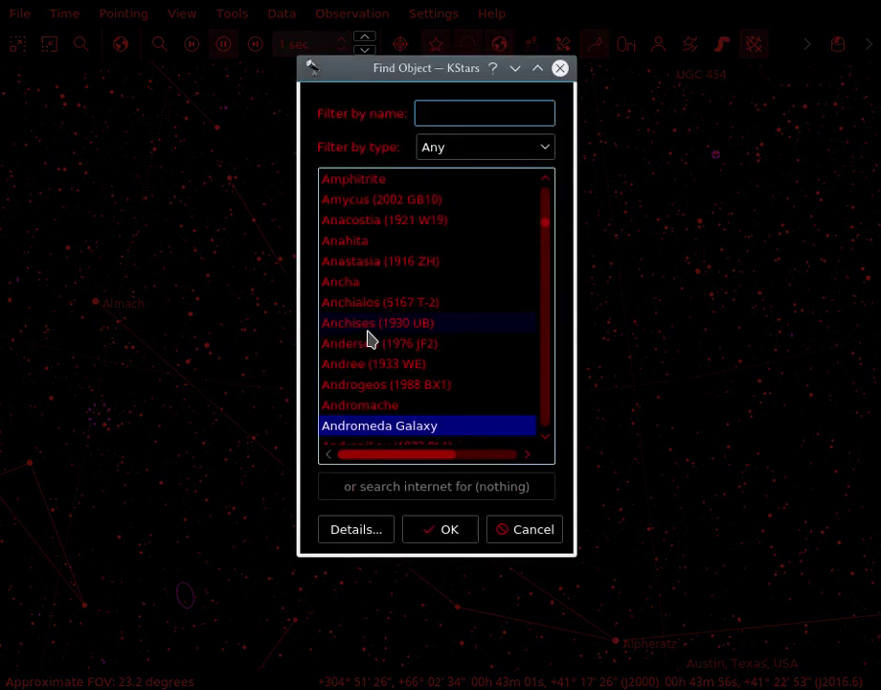
pyautogui.write('Shi')
pyautogui.write(' 166')
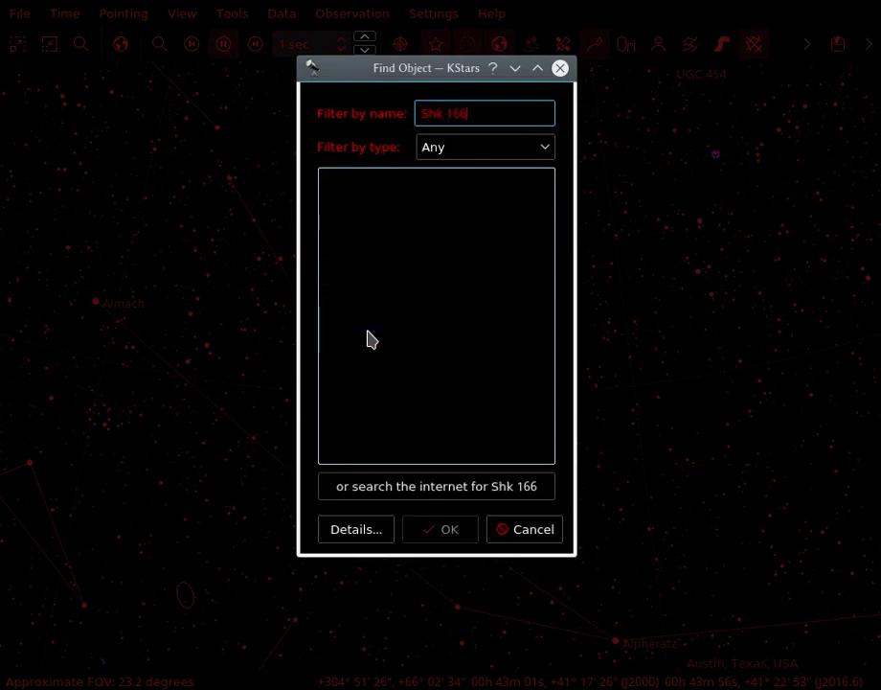
pyautogui.press('Return')
# Step: Search the internet for the object Shk 1 instead of using the matching list entry
pyautogui.hotkey('ctrl', 'f')
pyautogui.write('Shk')
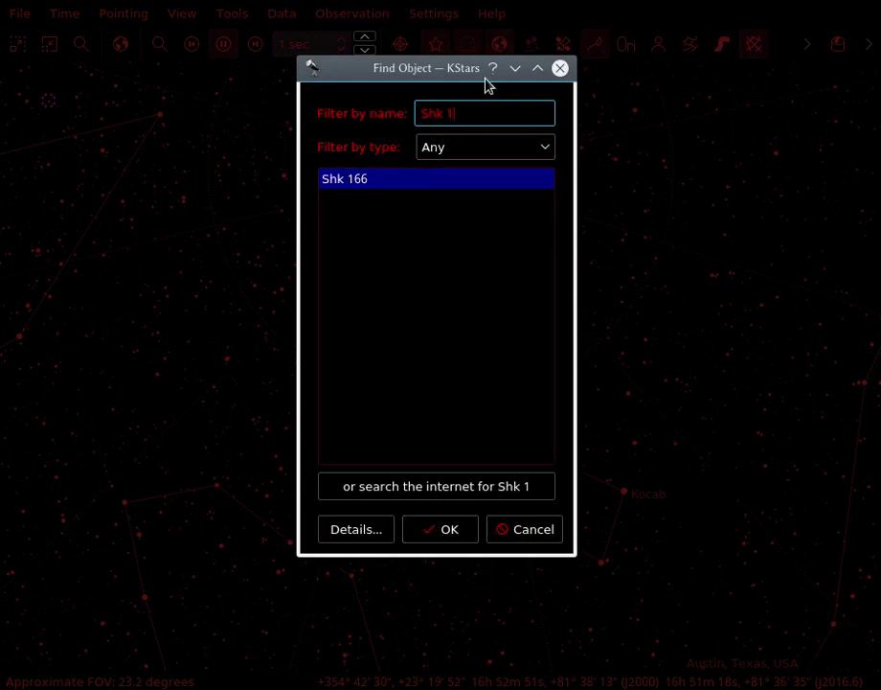
pyautogui.click(473, 489)
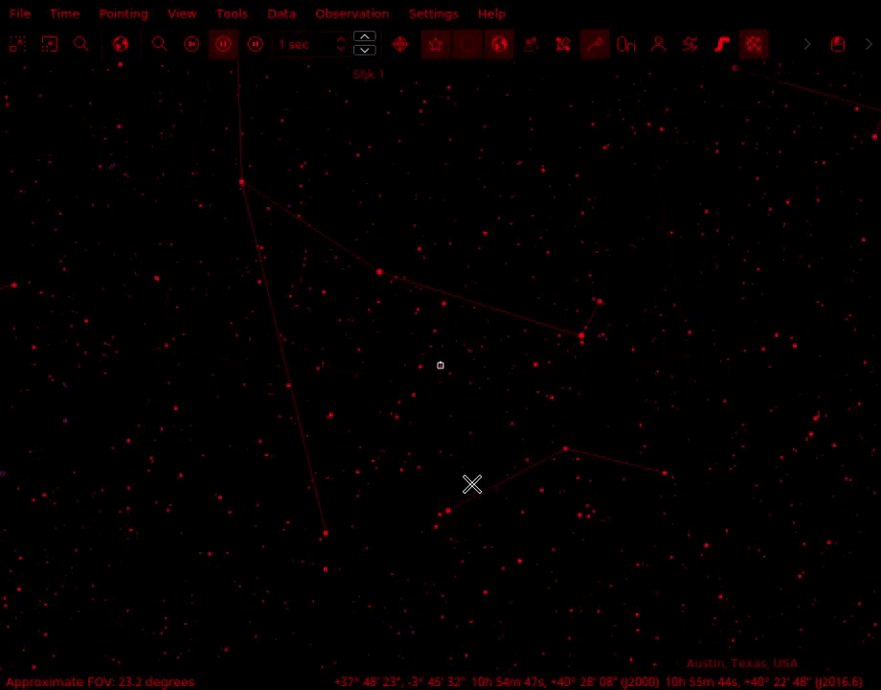
# Step: Filter the objects by Shk 16, go to the listed Shk 166, and view it up close
pyautogui.hotkey('ctrl', 'f')
pyautogui.write('Shk 16')
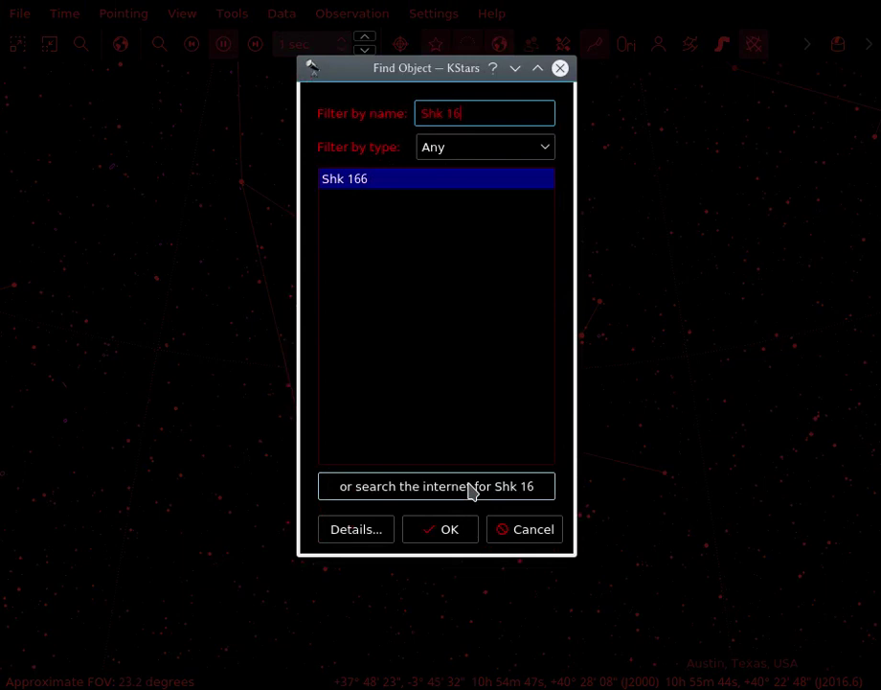
pyautogui.press('Return')
pyautogui.scroll(10, 468, 483)
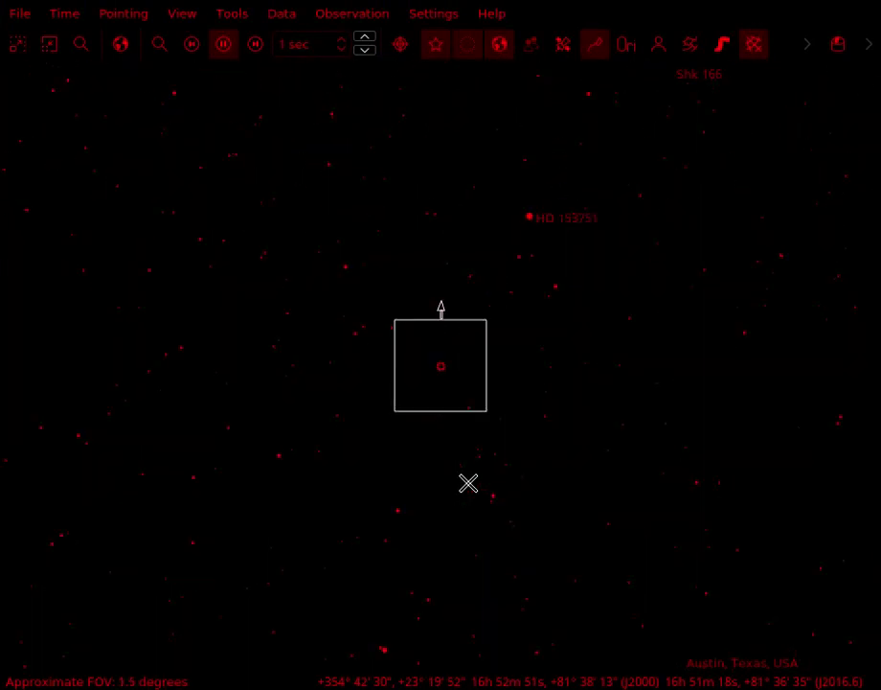
# Step: Search the internet for the object Shk 16 and preview its DSS image
pyautogui.hotkey('ctrl', 'f')
pyautogui.write('Shk 16')
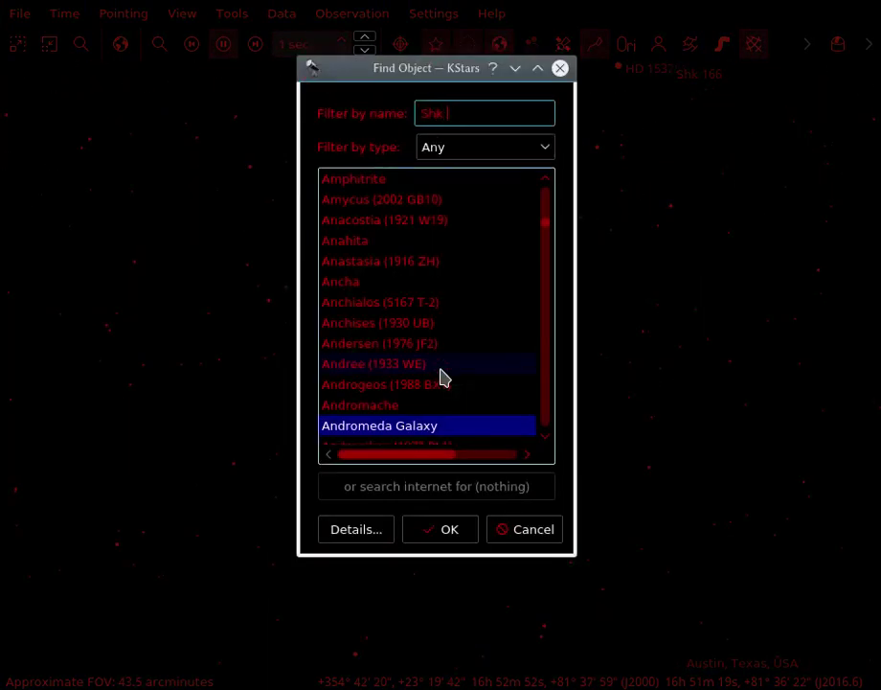
pyautogui.click(473, 484)
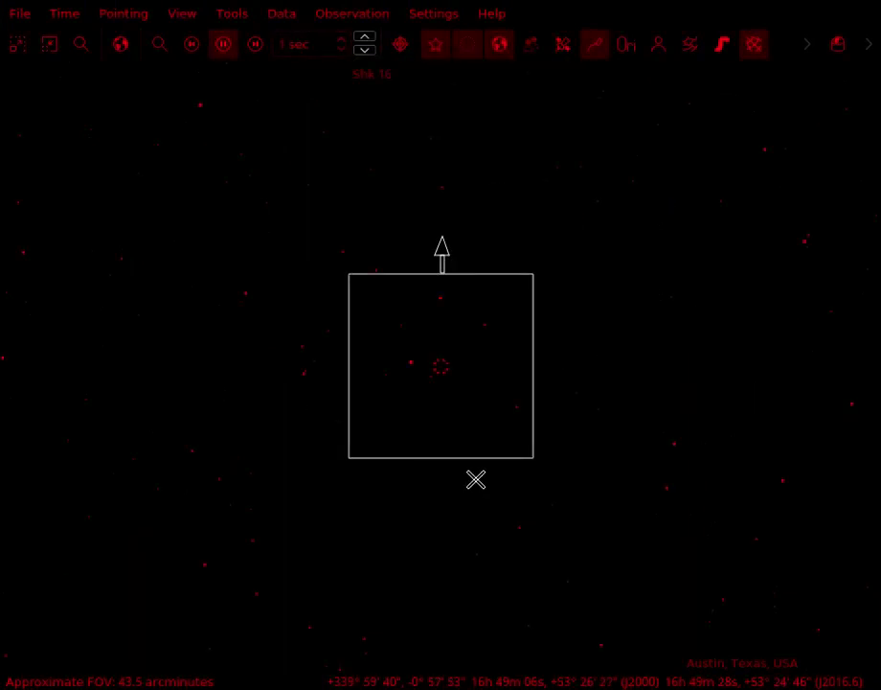
pyautogui.rightClick(436, 365)
pyautogui.click(486, 356)
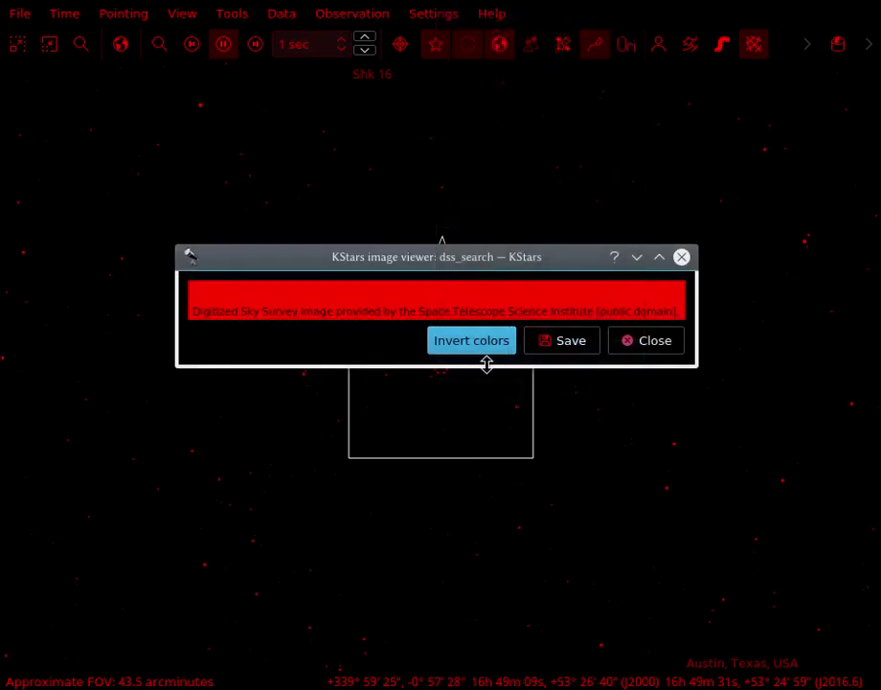
pyautogui.press('Escape')
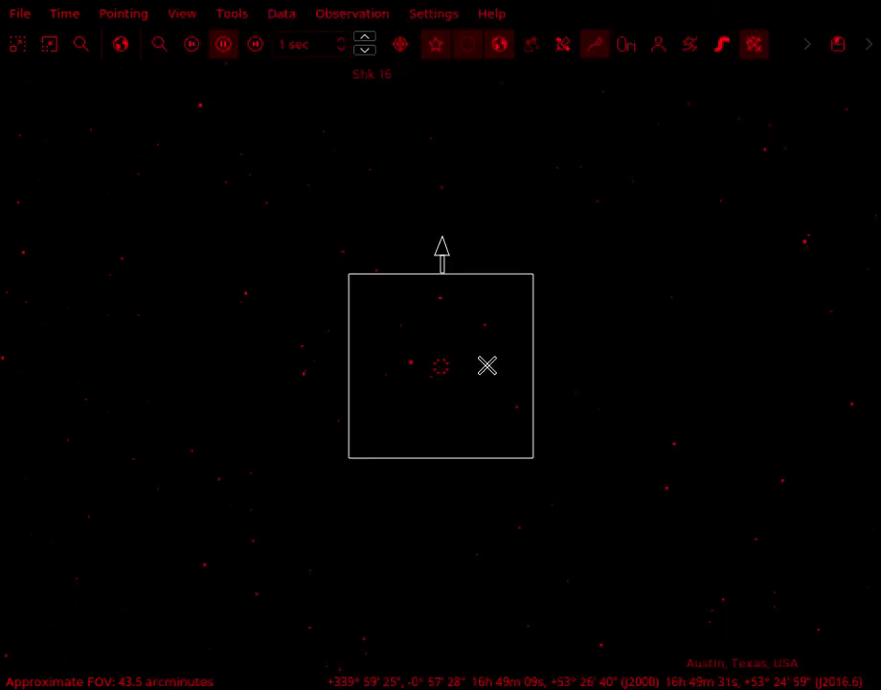
pyautogui.scroll(-15, 487, 365)
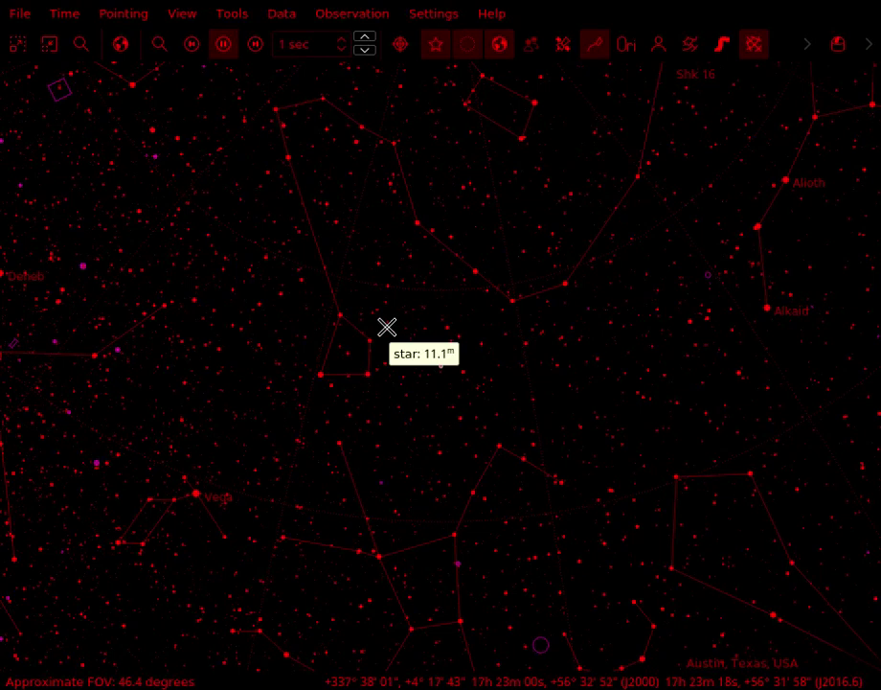
# Step: Turn off resolving names not known to KStars using online services in the catalog settings
pyautogui.click(419, 29)
pyautogui.click(458, 306)
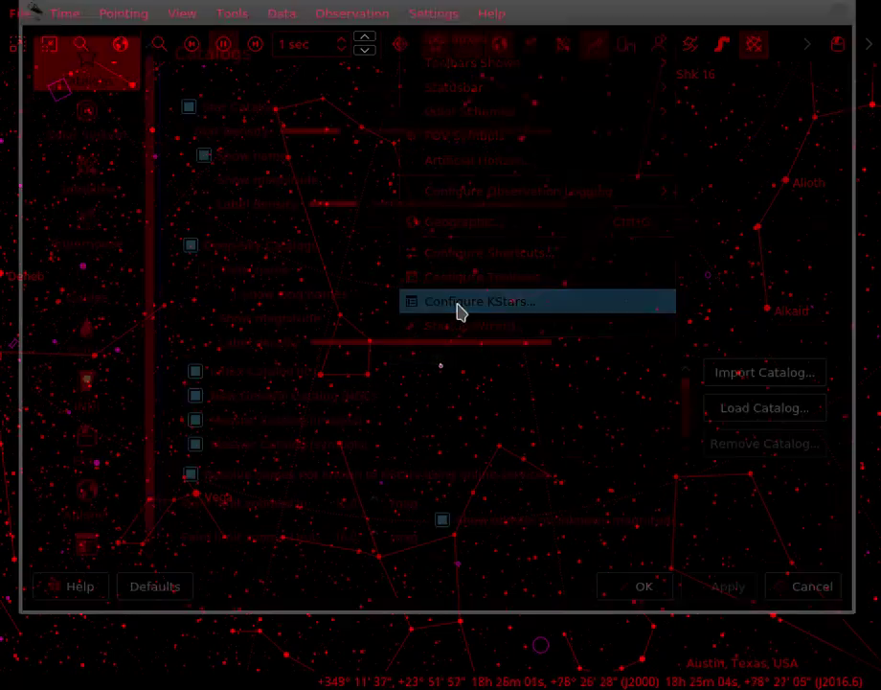
pyautogui.click(215, 477)
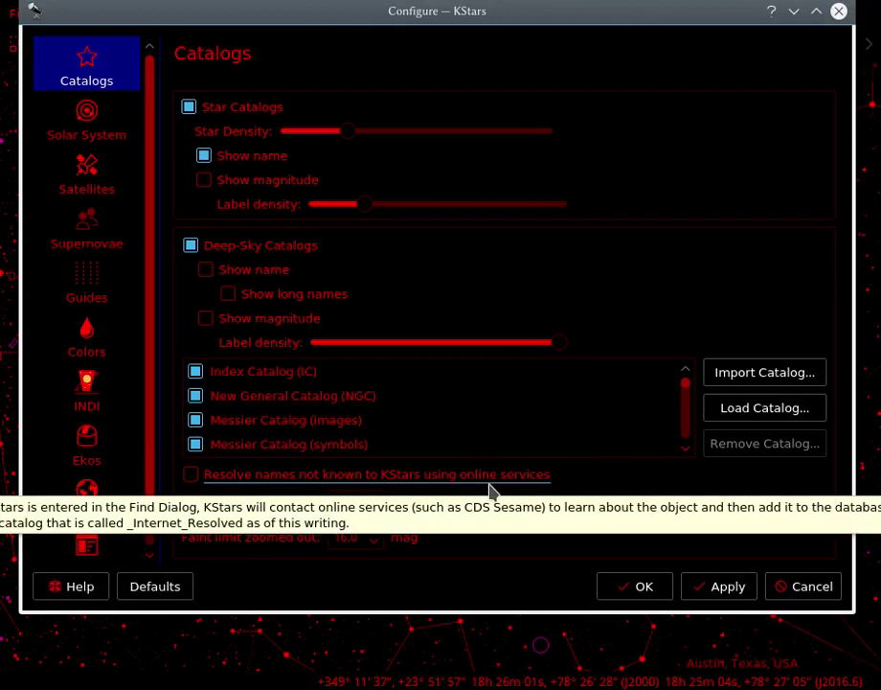
pyautogui.click(644, 586)
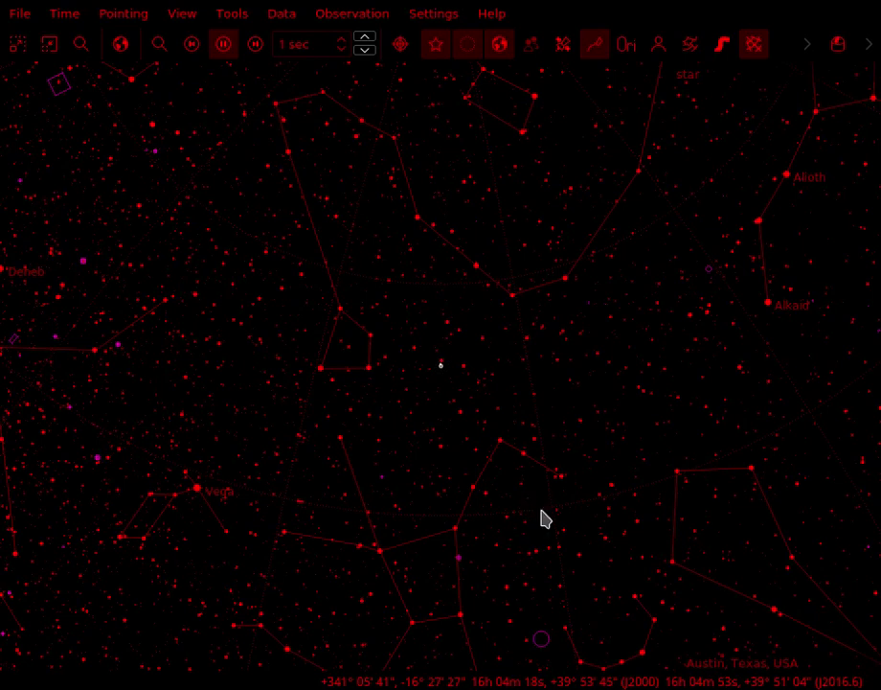
# Step: Try to find the object Min 2-60 by name in the local catalogs
pyautogui.hotkey('ctrl', 'f')
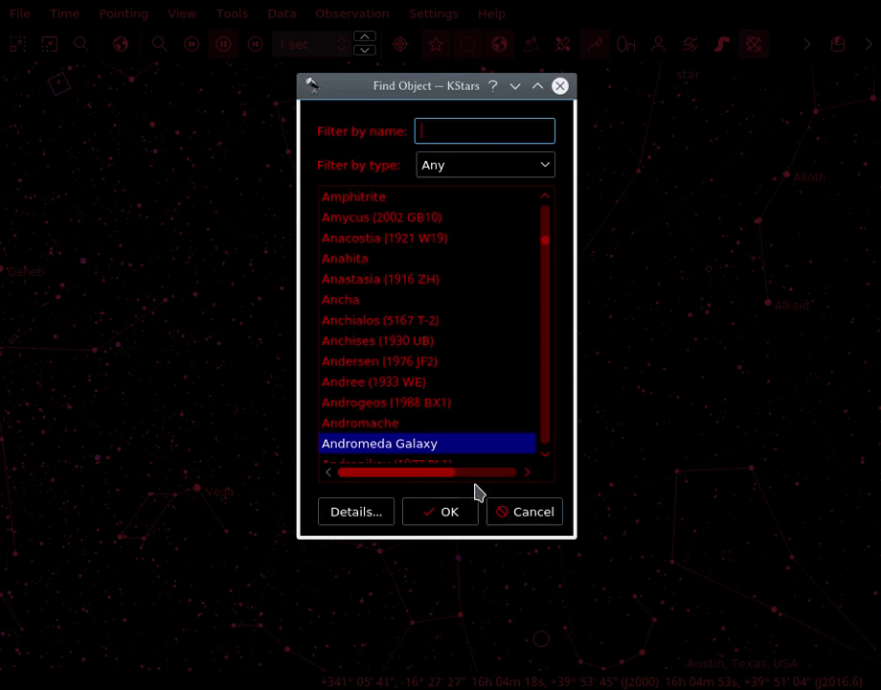
pyautogui.write('M')
pyautogui.press('BackSpace')
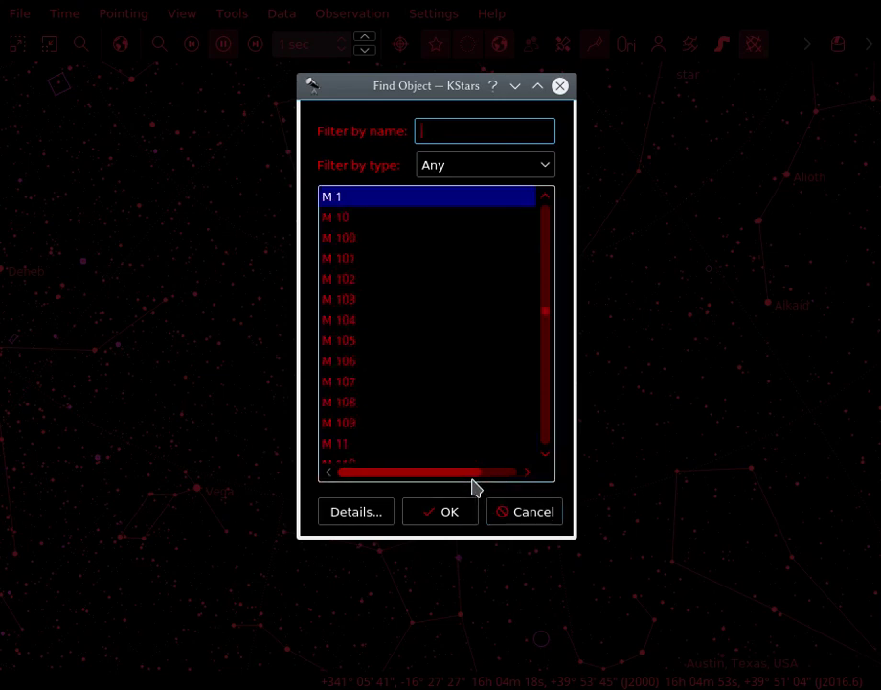
pyautogui.write('M31')
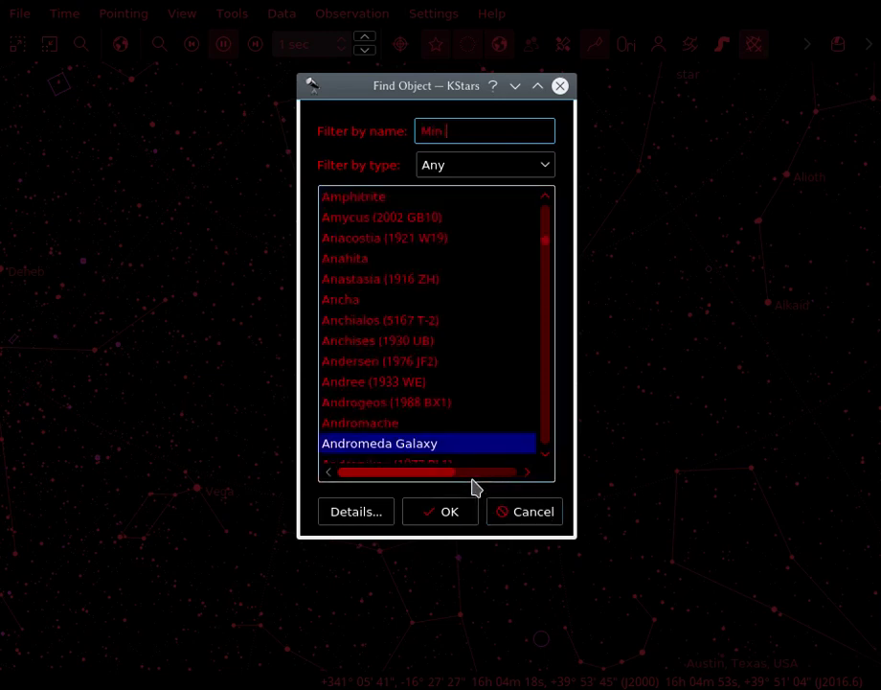
pyautogui.write(' 2-60')
pyautogui.press('Return')
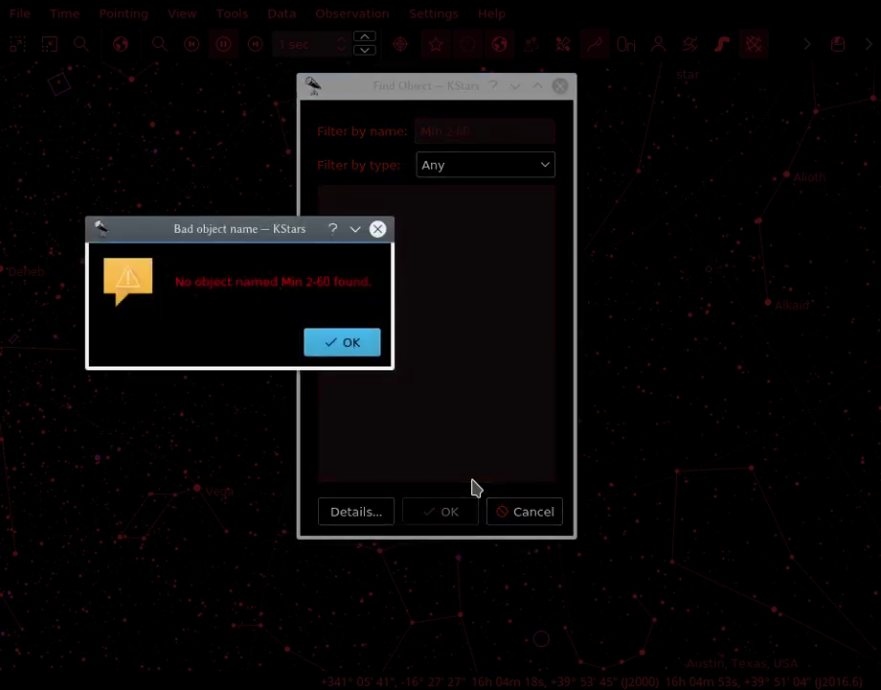
pyautogui.press('Return')
# Step: Try to find the object Arp 84 by name in the local catalogs, and leave the search
pyautogui.press('BackSpace')
pyautogui.press('BackSpace')
pyautogui.press('BackSpace')
pyautogui.press('BackSpace')
pyautogui.press('BackSpace')
pyautogui.write('Arp ')
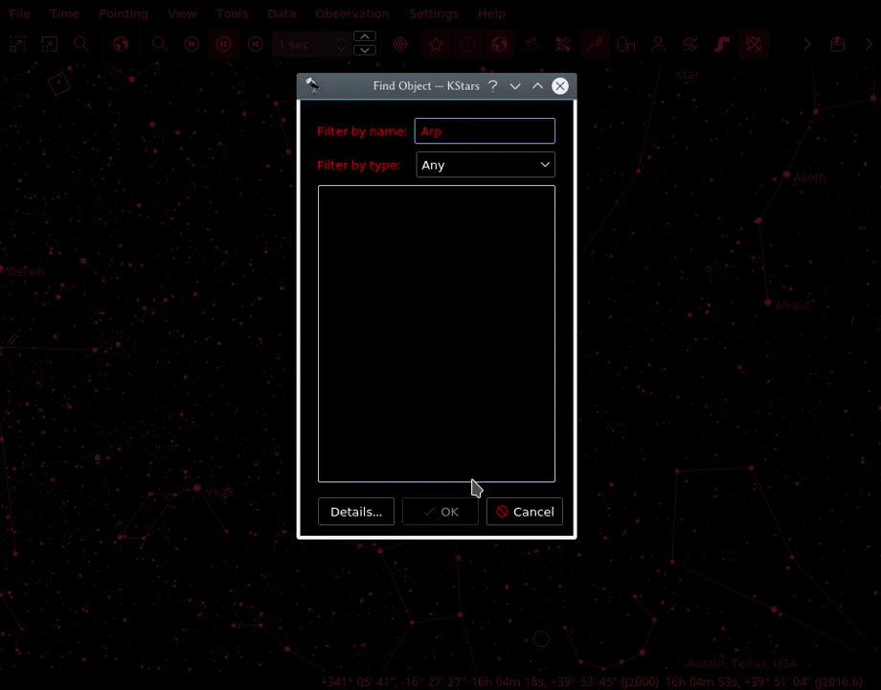
pyautogui.write('84')
pyautogui.press('Return')
pyautogui.press('Return')
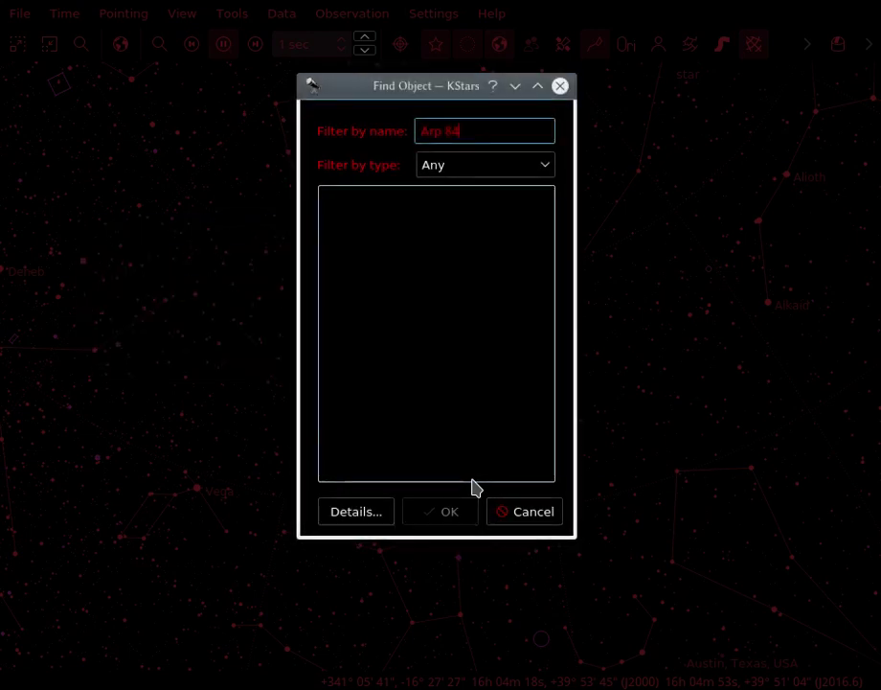
pyautogui.press('Escape')
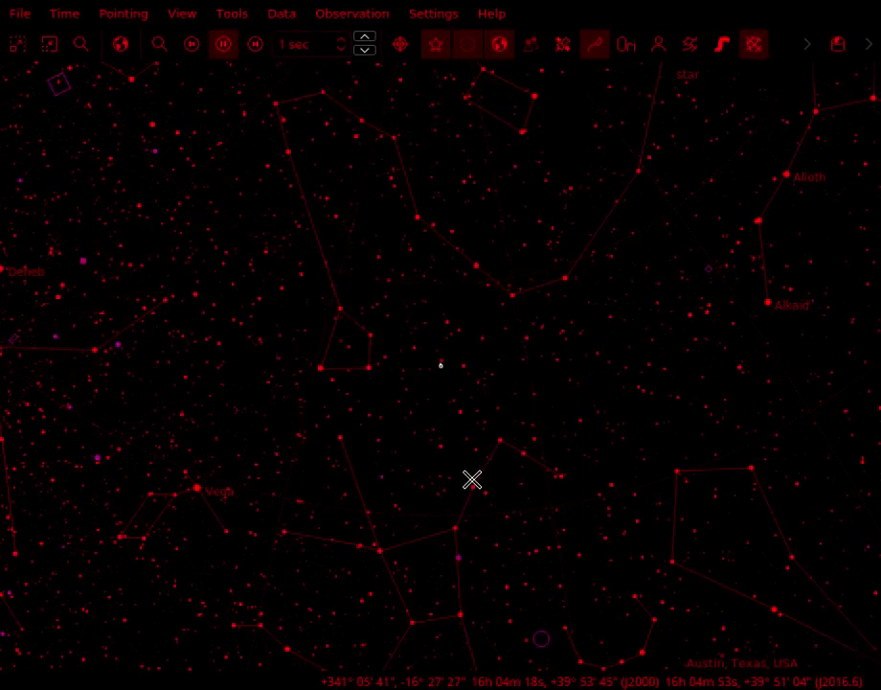
# Step: Turn on resolving names not known to KStars using online services in the catalog settings
pyautogui.click(426, 14)
pyautogui.click(504, 304)
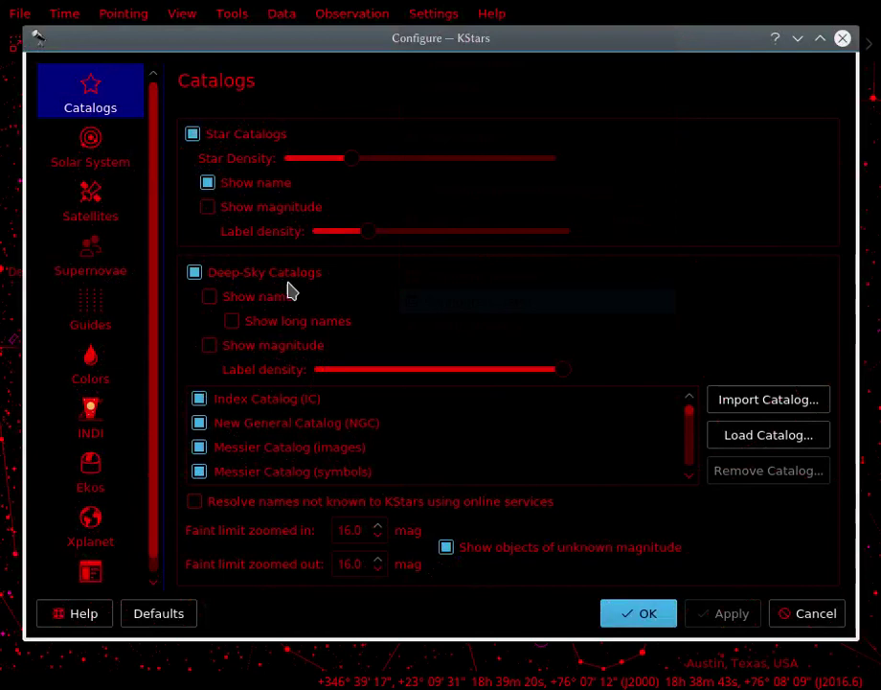
pyautogui.click(196, 502)
pyautogui.click(642, 614)
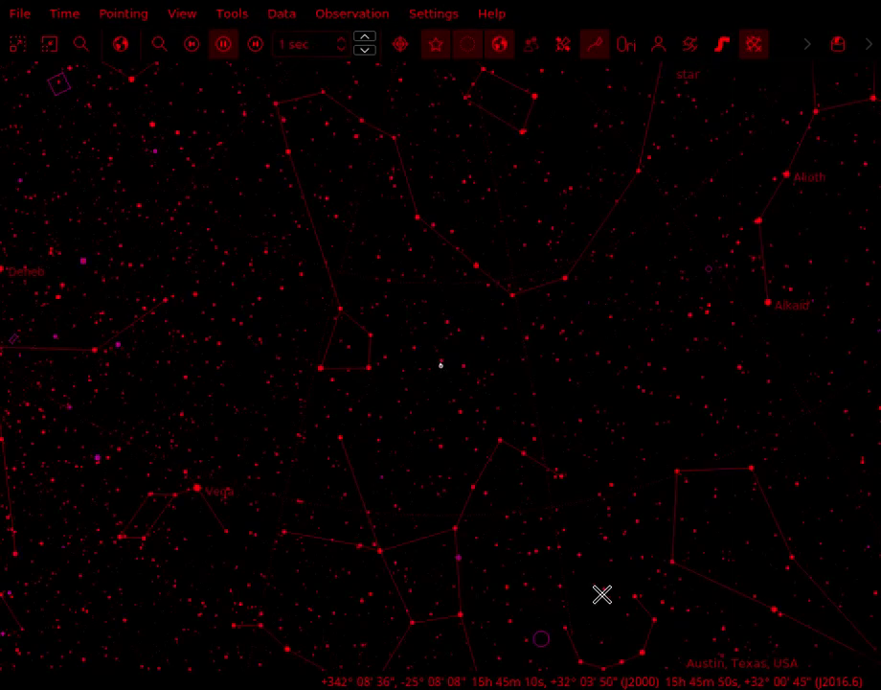
# Step: Find the object Arp 84 by name and examine it up close, followed by its wider surroundings
pyautogui.hotkey('ctrl', 'f')
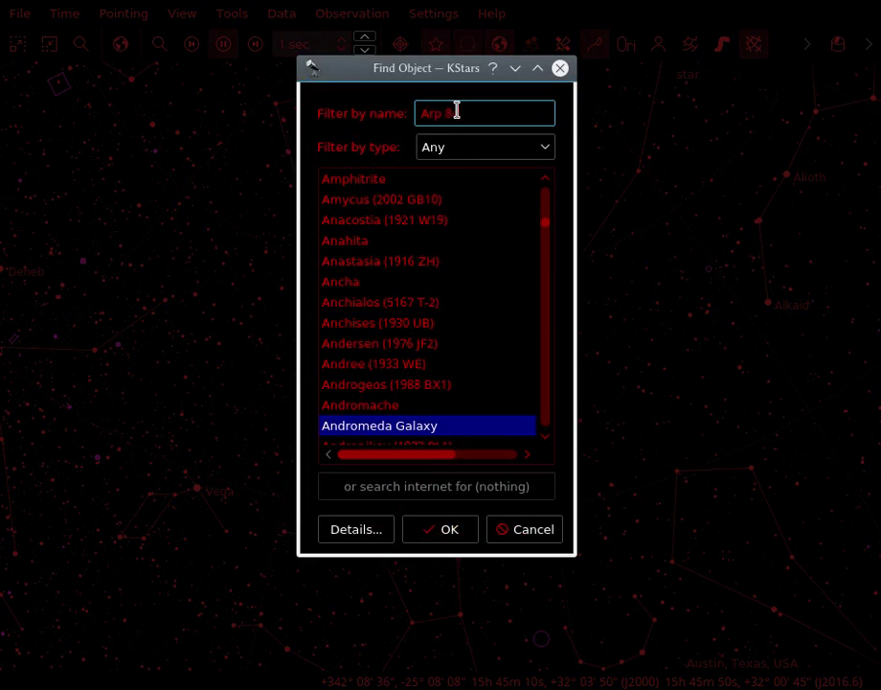
pyautogui.press('Return')
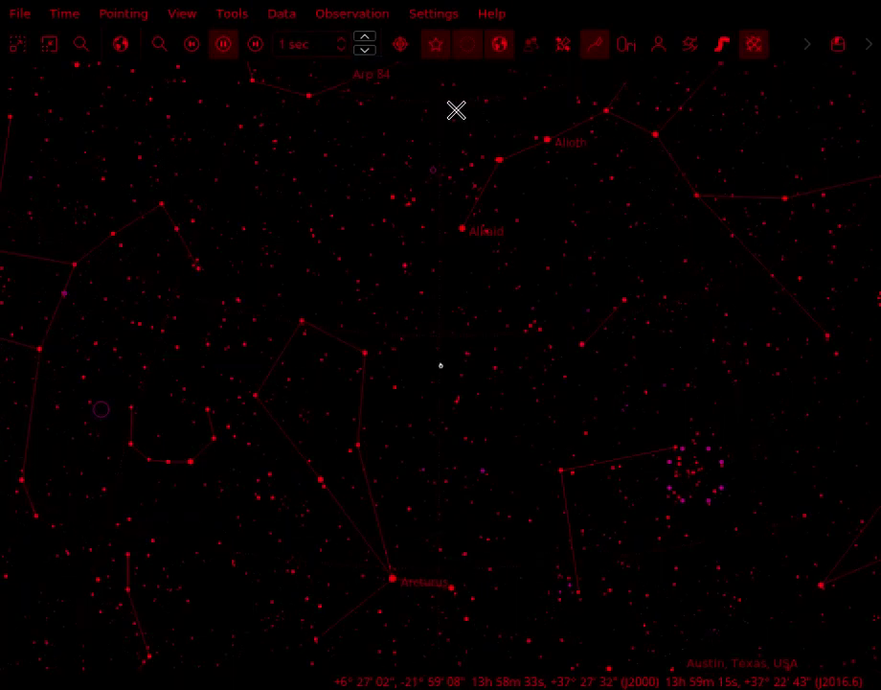
pyautogui.scroll(10, 528, 432)
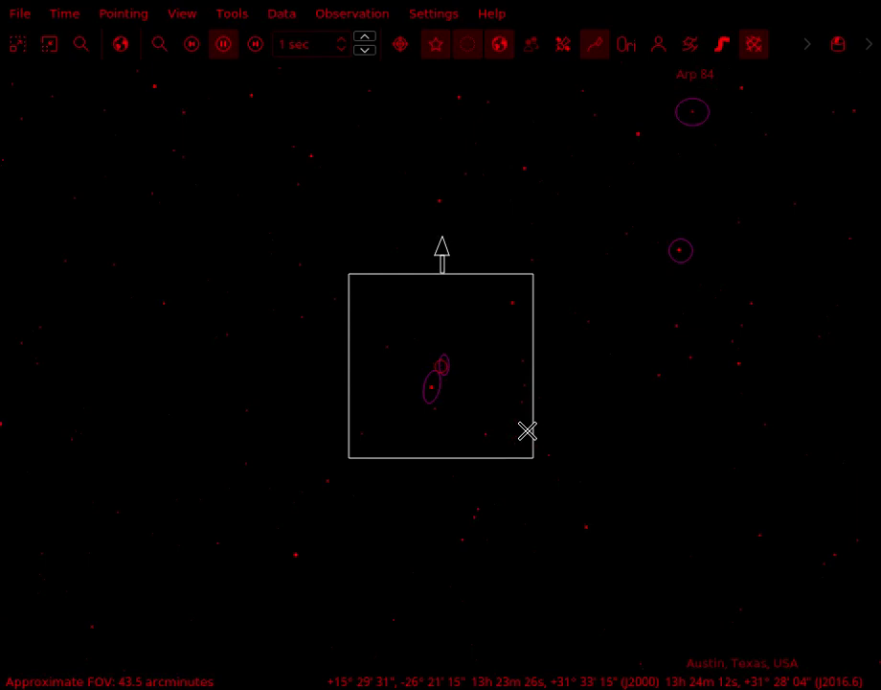
pyautogui.scroll(-12, 528, 431)
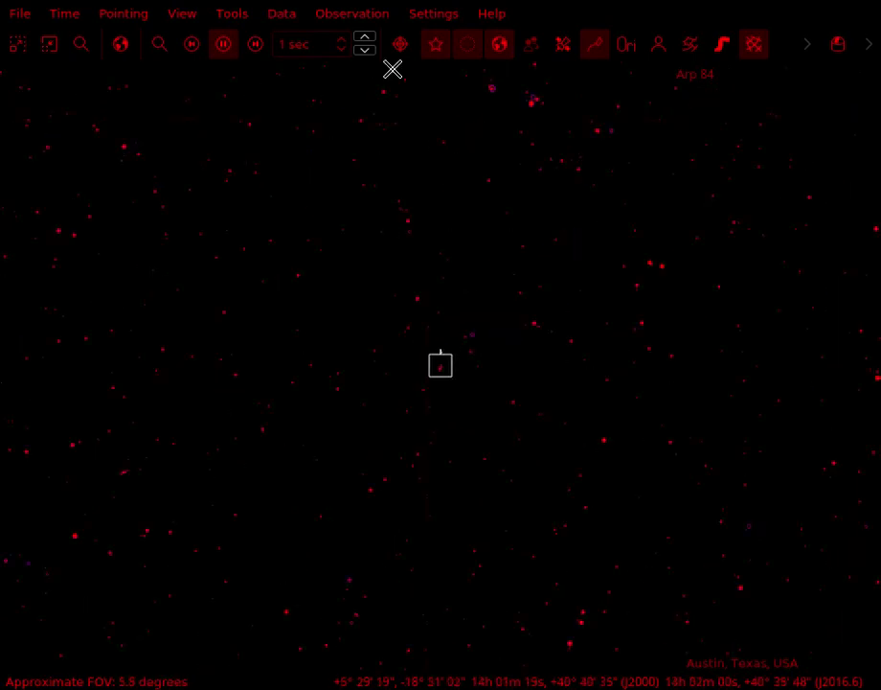
pyautogui.click(440, 23)
pyautogui.click(436, 27)
pyautogui.scroll(-5, 480, 365)
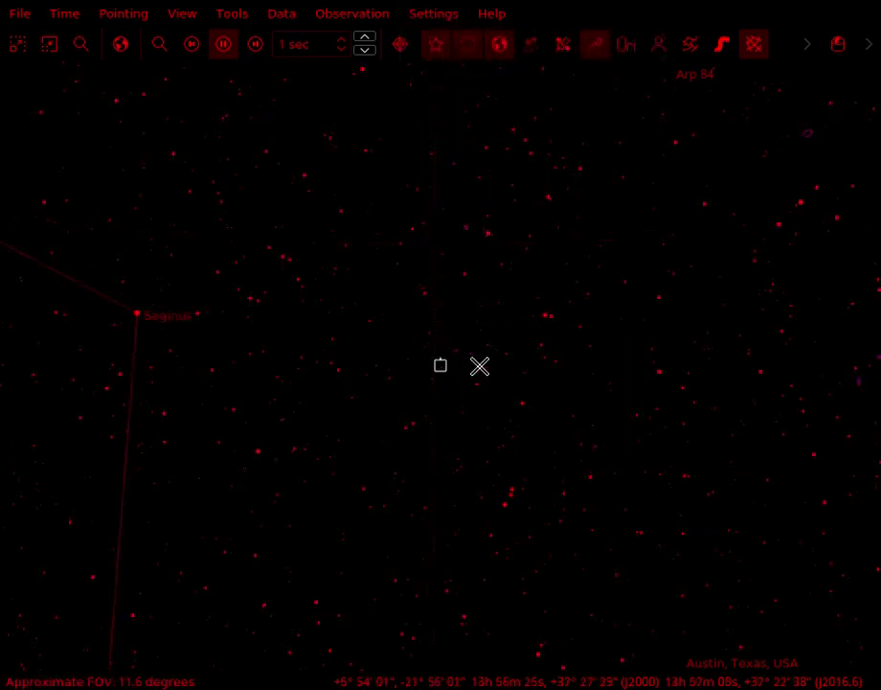
# Step: Find the object HH 1 by name and view it up close
pyautogui.hotkey('ctrl', 'f')
pyautogui.write('HH')
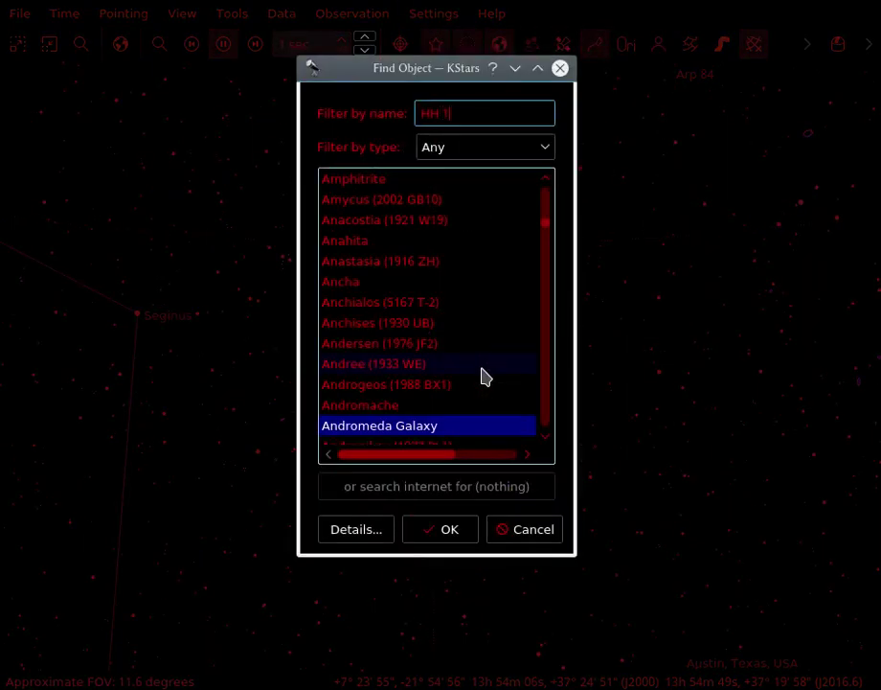
pyautogui.write(' 1')
pyautogui.press('Return')
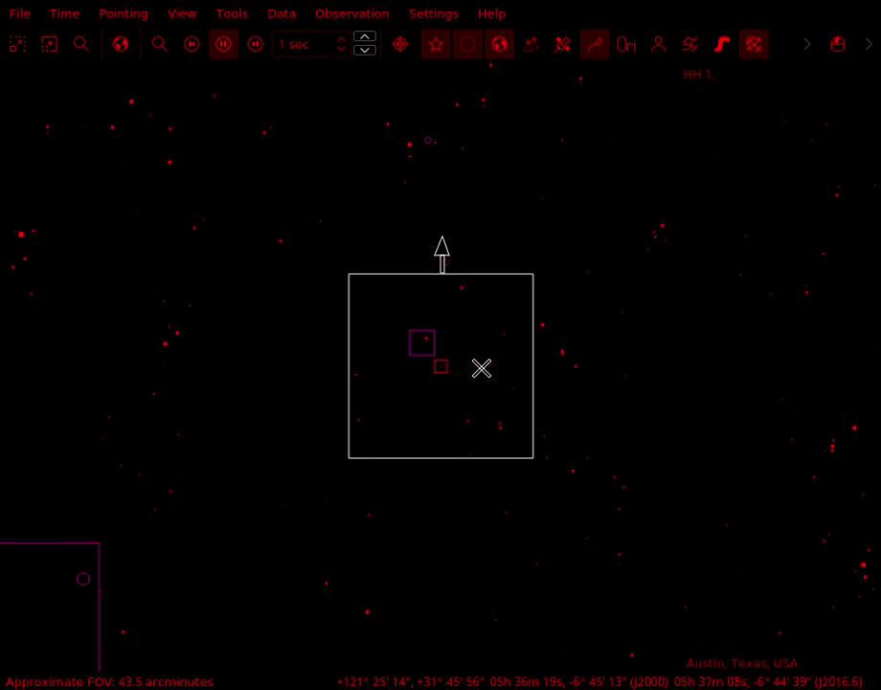
pyautogui.scroll(5, 481, 368)
pyautogui.scroll(-3, 481, 368)
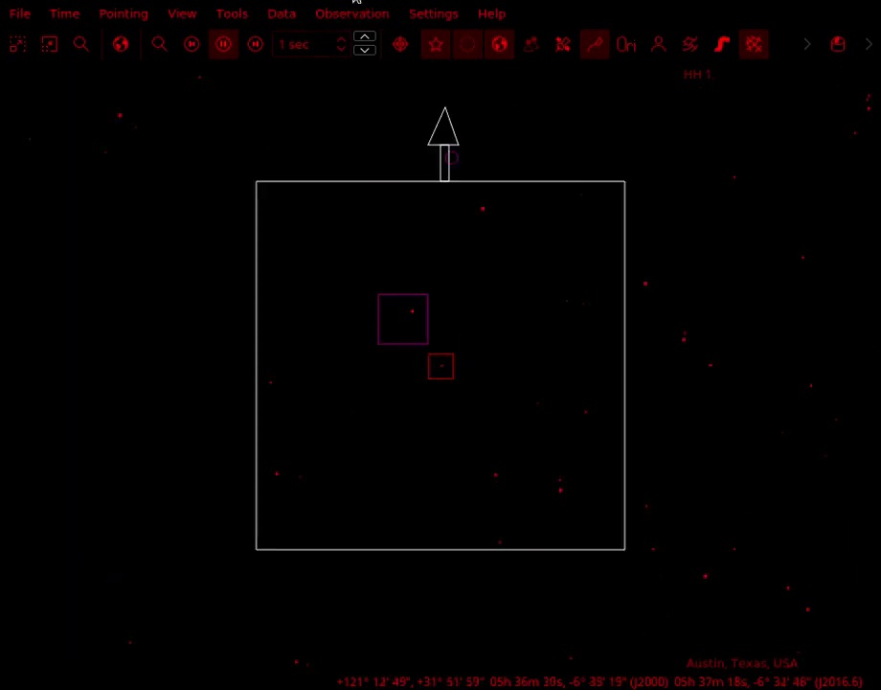
# Step: Check the _Internet_Resolved entry among the deep-sky catalogs in the settings without changing anything
pyautogui.click(421, 14)
pyautogui.click(492, 303)
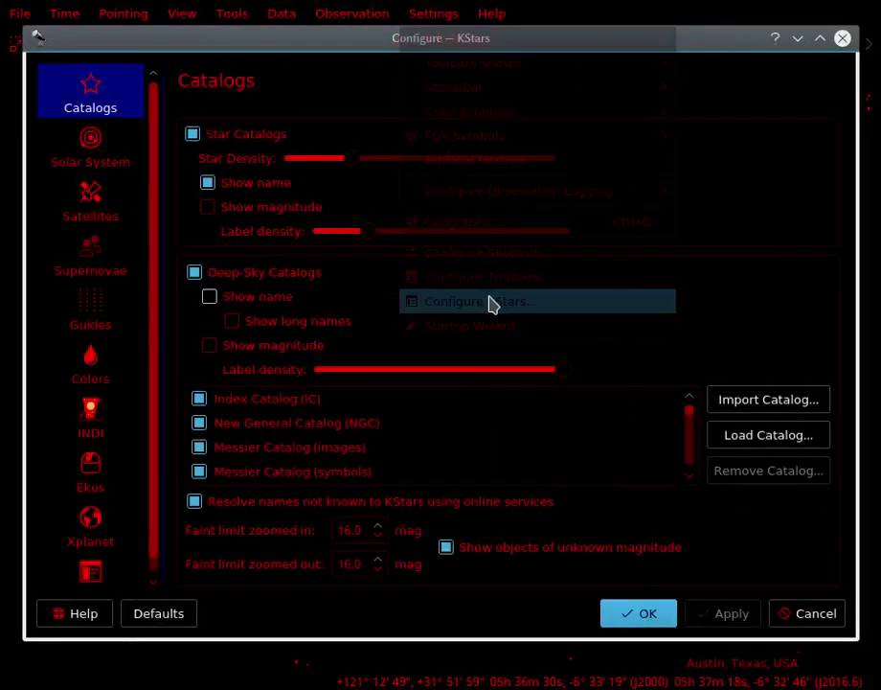
pyautogui.scroll(-5, 383, 433)
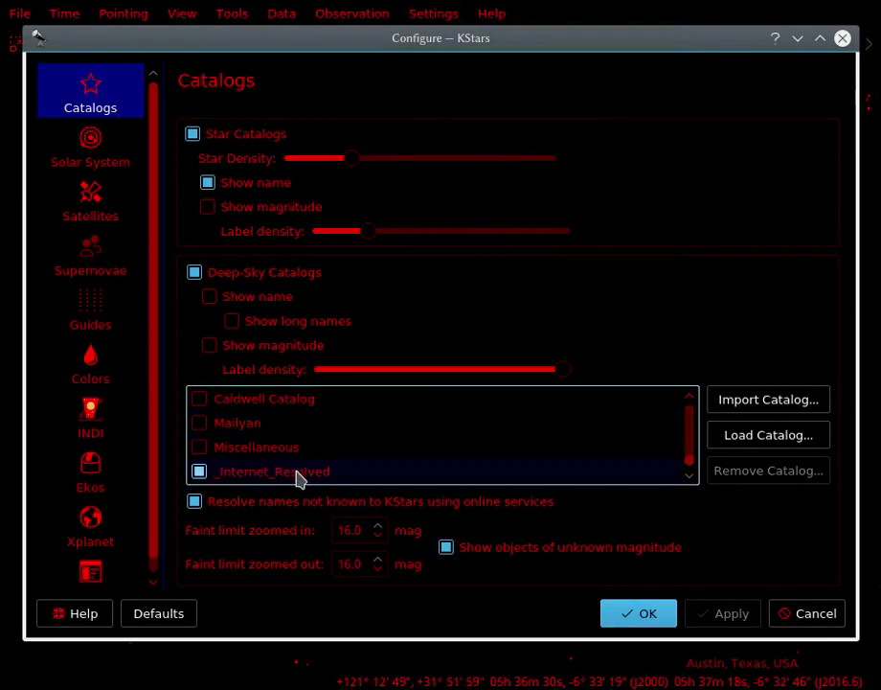
pyautogui.click(809, 618)
# Step: Check the type, visibility times and magnitude of HH 1 on the sky map
pyautogui.rightClick(445, 363)
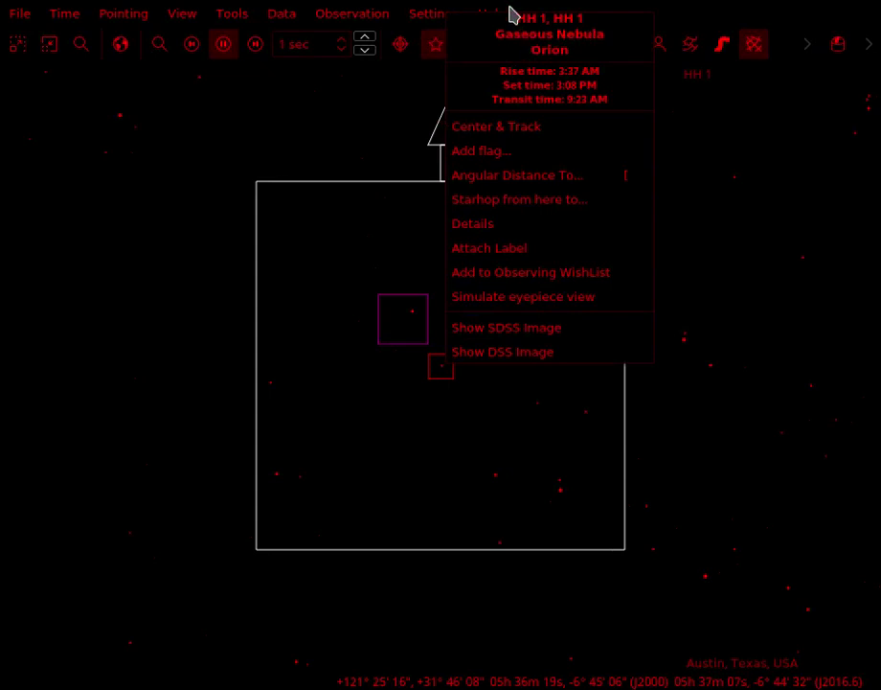
pyautogui.click(544, 422)
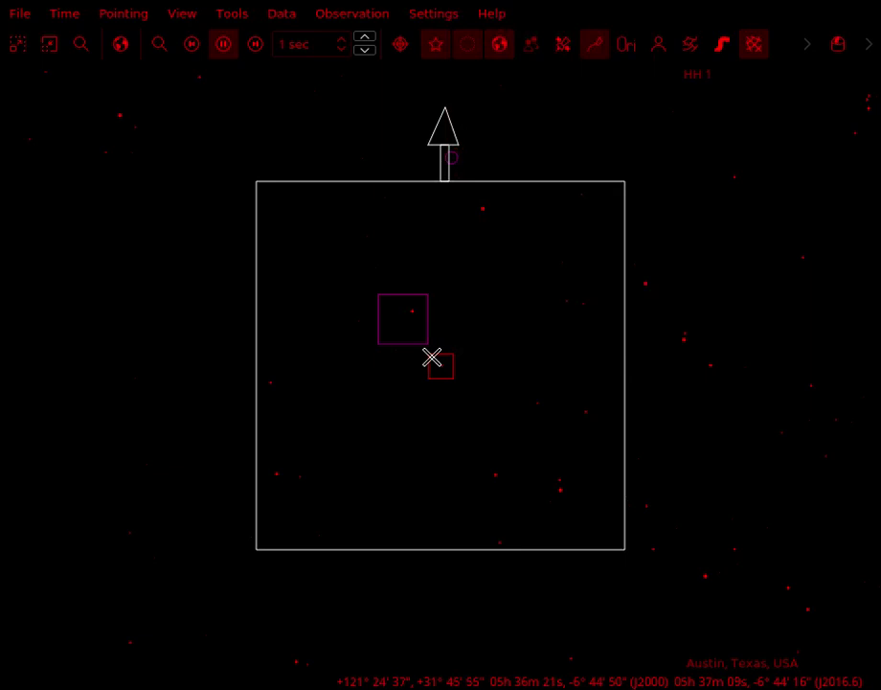
pyautogui.moveTo(442, 363)
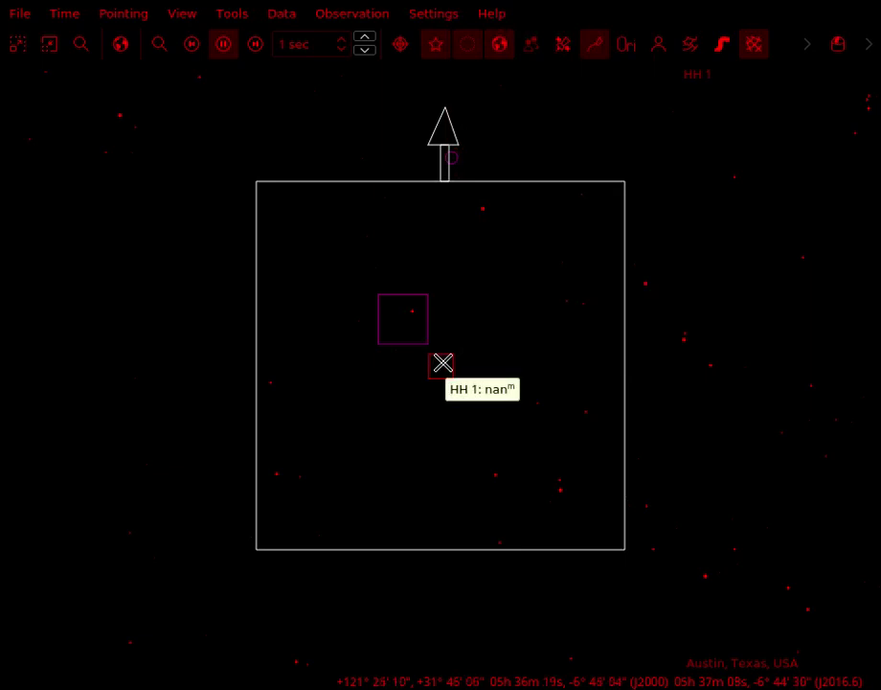
# Step: Disable the display of the _Internet_Resolved catalog in the deep-sky catalog settings
pyautogui.click(440, 16)
pyautogui.click(453, 303)
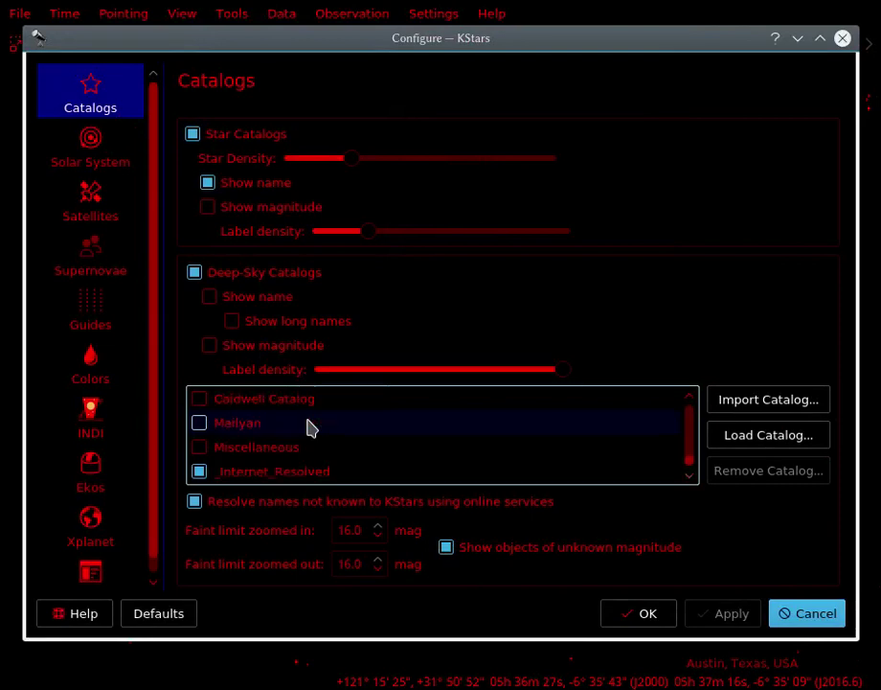
pyautogui.click(197, 471)
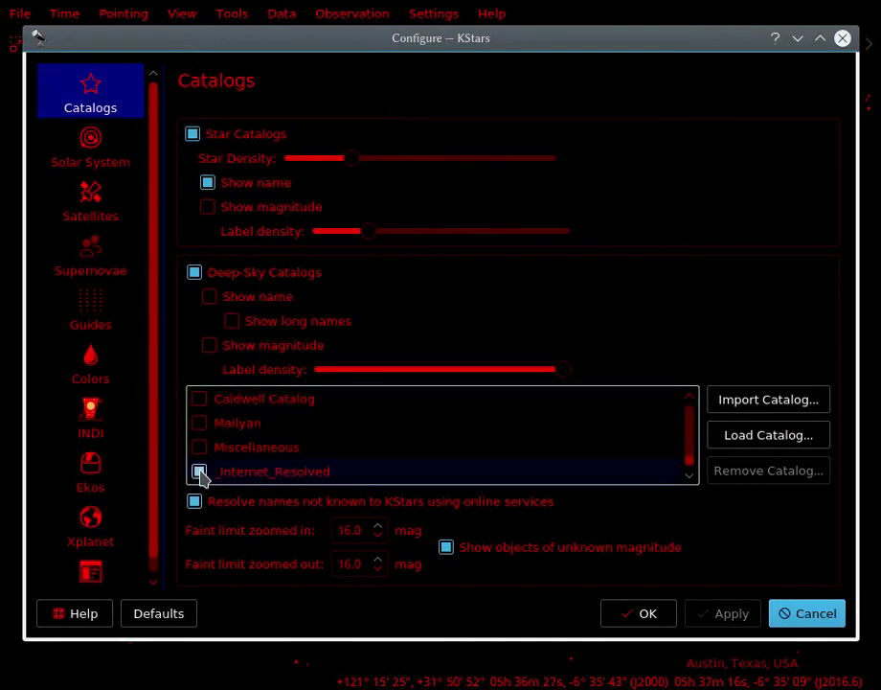
pyautogui.click(627, 613)
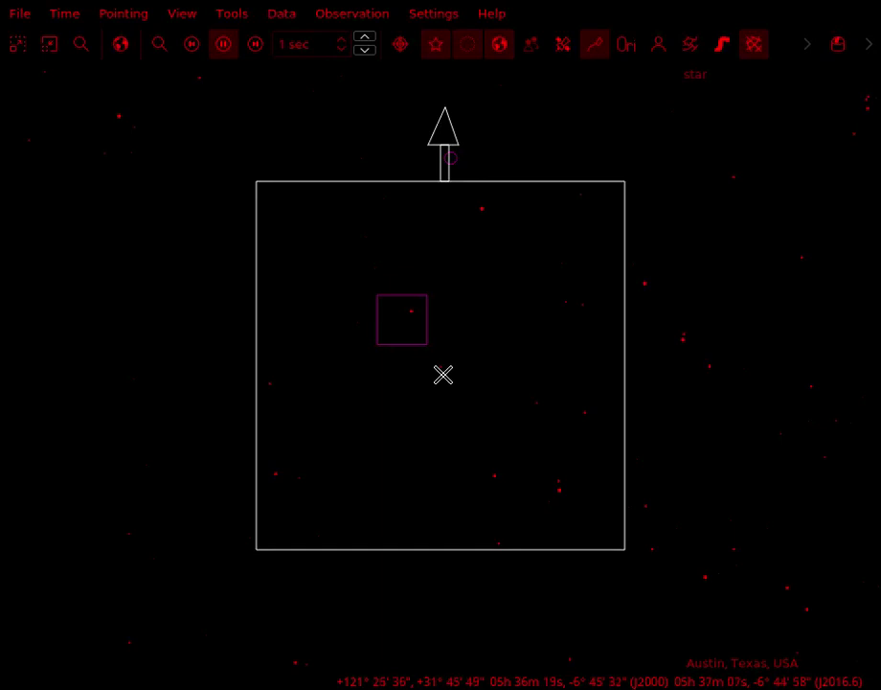
# Step: Find HH 1 by name again with its catalog hidden from the map
pyautogui.hotkey('ctrl', 'f')
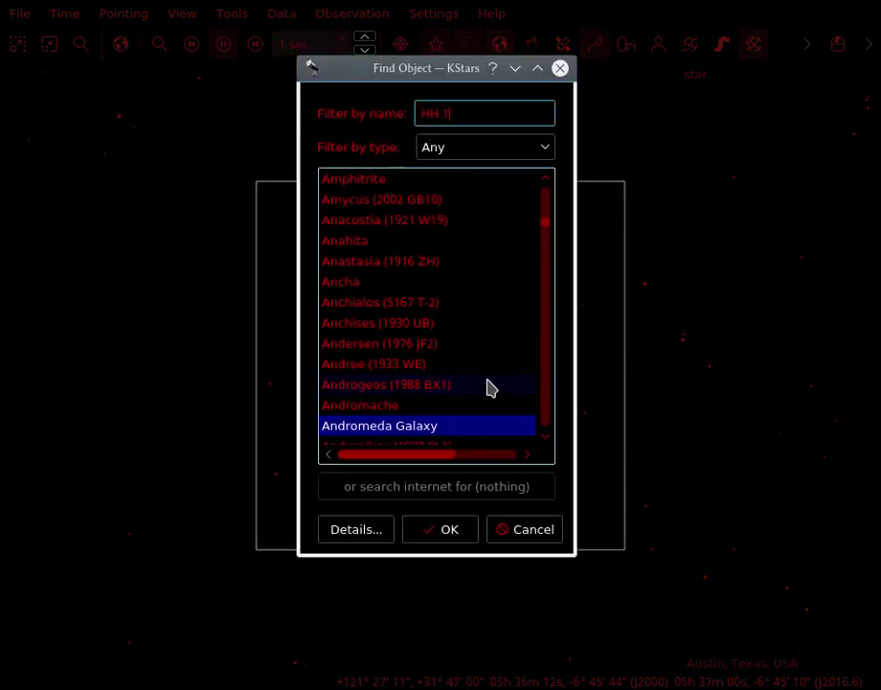
pyautogui.press('Return')
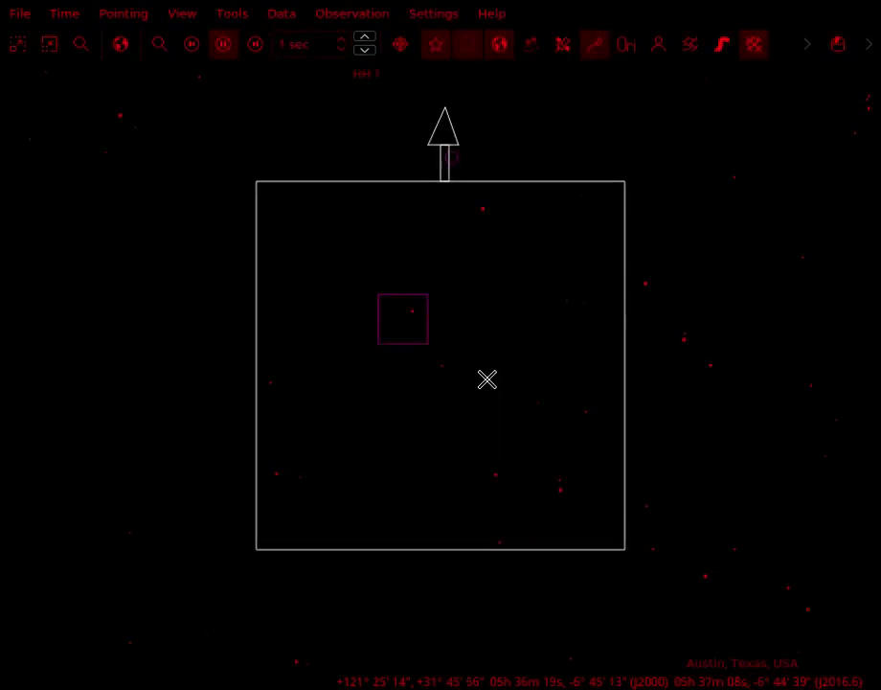
# Step: Re-enable the display of the _Internet_Resolved catalog in the deep-sky catalog settings
pyautogui.click(432, 13)
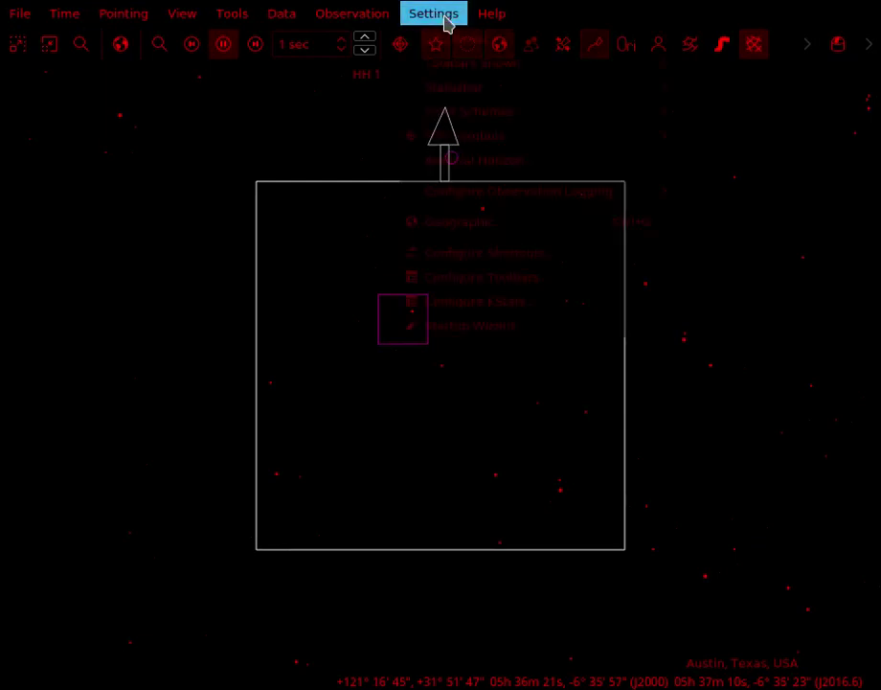
pyautogui.click(469, 308)
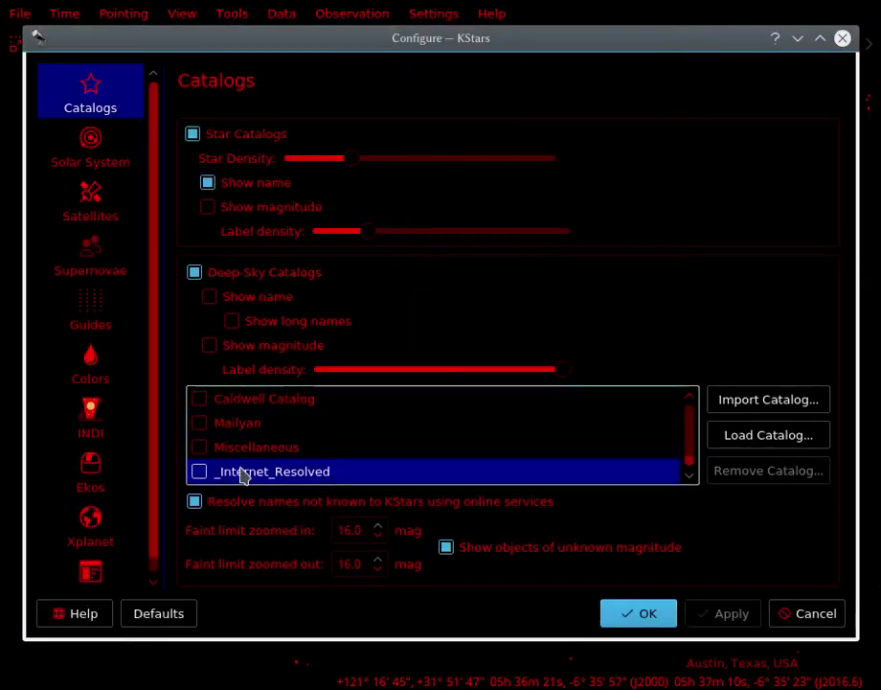
pyautogui.click(203, 474)
pyautogui.click(635, 620)
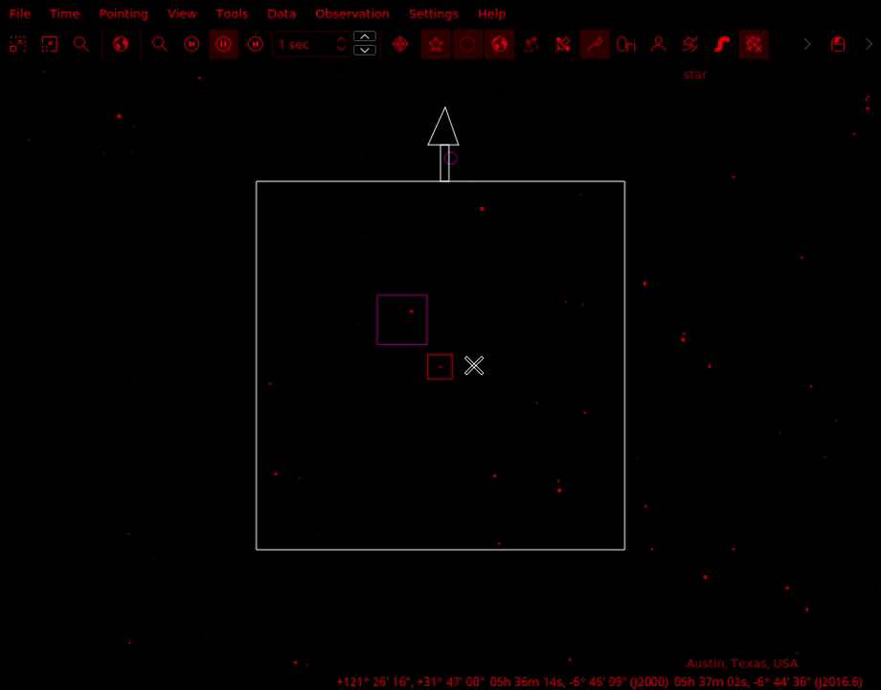
# Step: Find the object Taffy by name through the online search and preview its DSS image
pyautogui.hotkey('ctrl', '2')
pyautogui.press('Escape')
pyautogui.hotkey('ctrl', 'f')
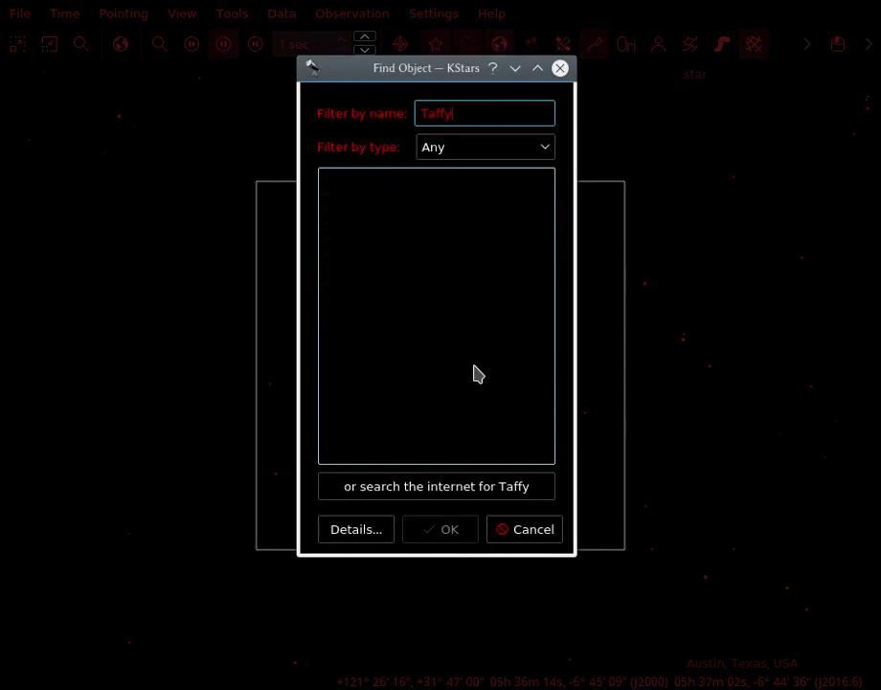
pyautogui.press('Return')
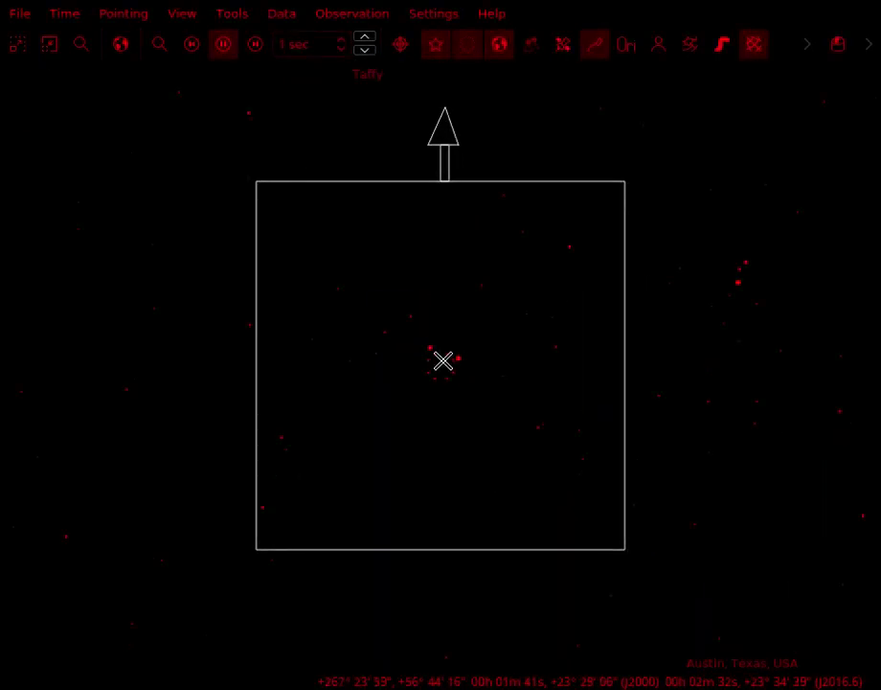
pyautogui.rightClick(441, 370)
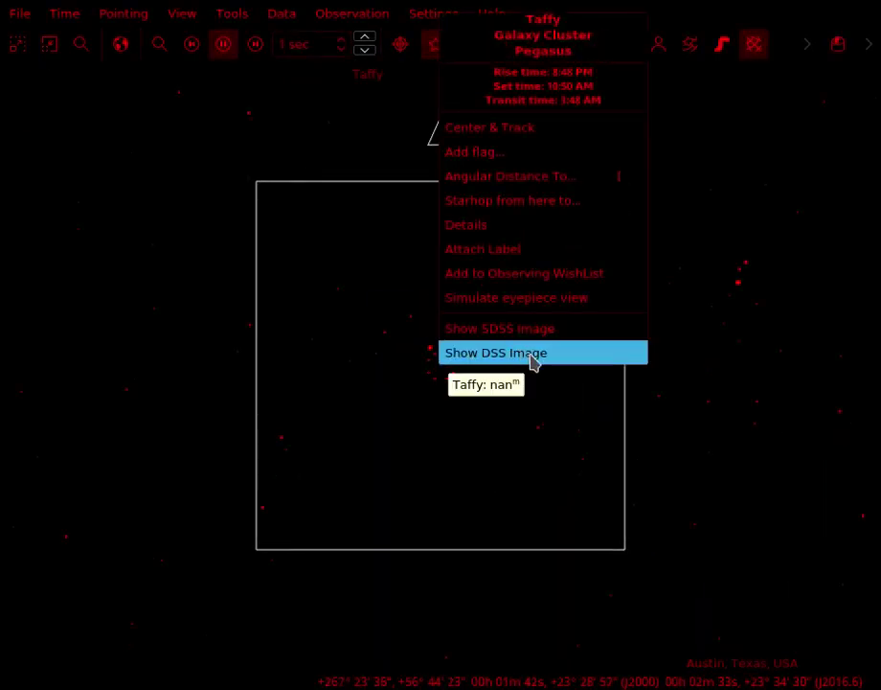
pyautogui.click(532, 351)
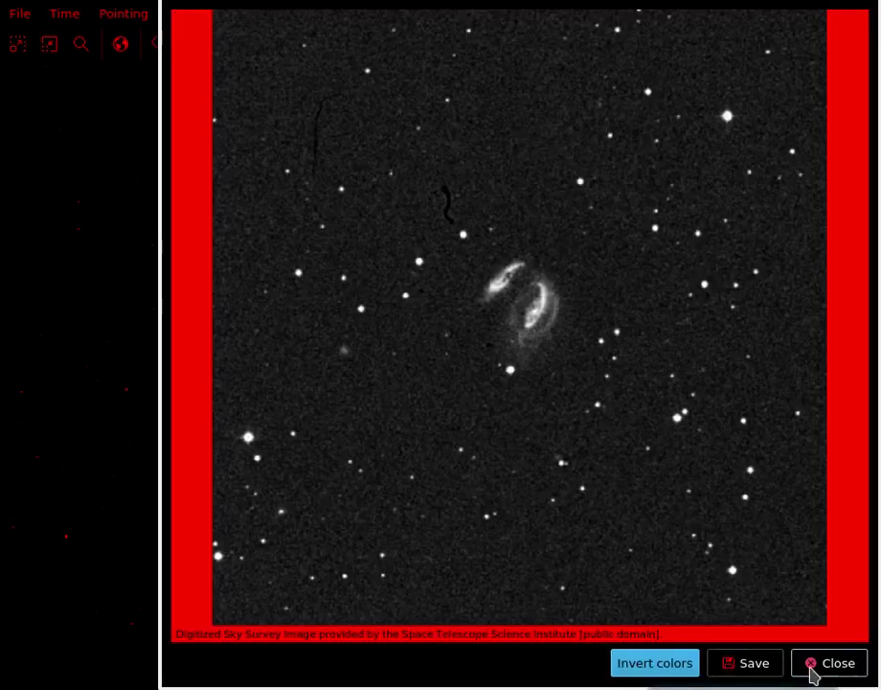
pyautogui.click(812, 669)
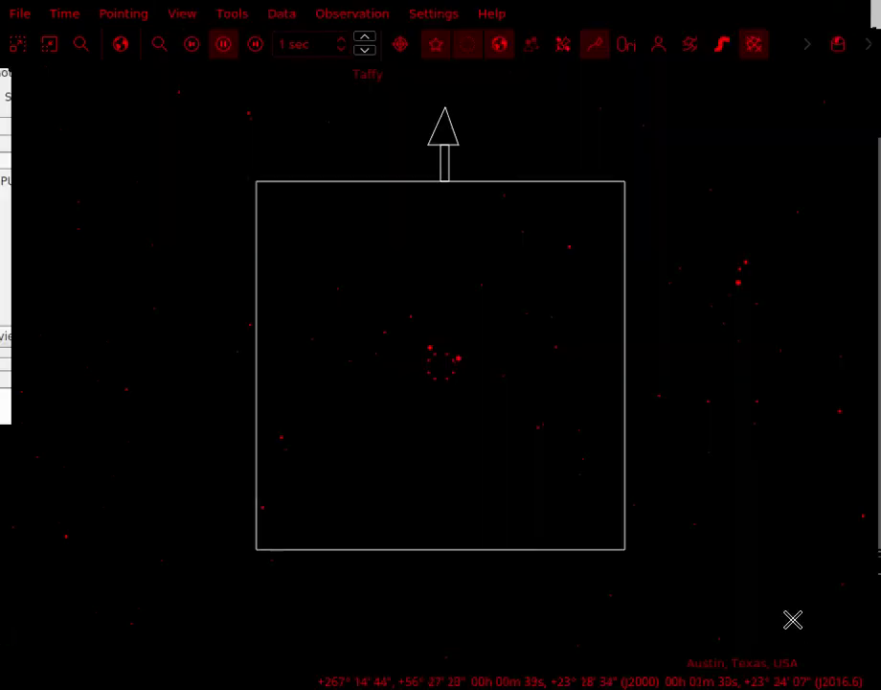
# Step: Try to find an object online under the names "Rose Galaxies" and "The Rose"
pyautogui.hotkey('ctrl', 'f')
pyautogui.write('Rose Ga')
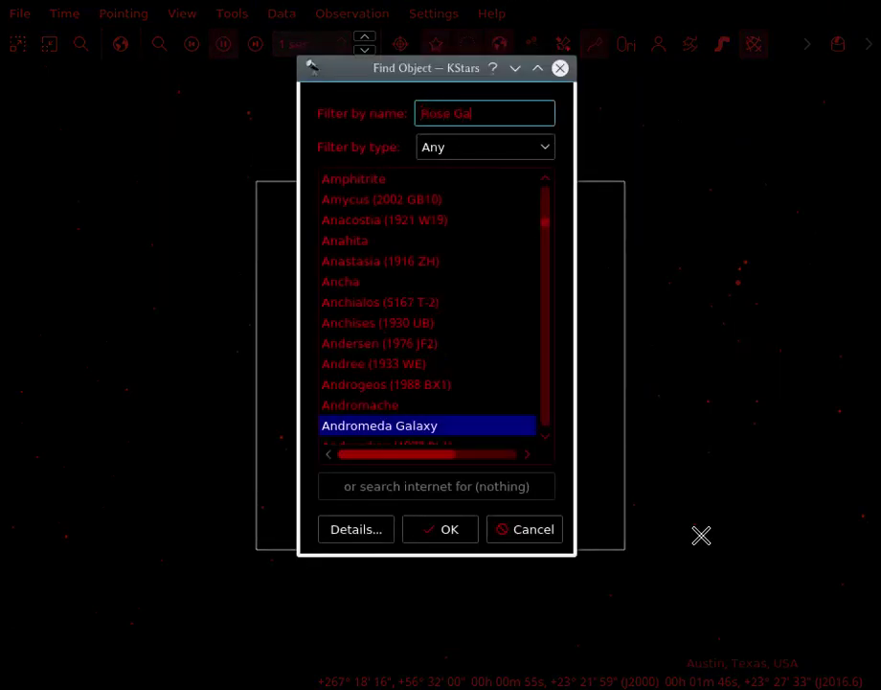
pyautogui.write('laxies')
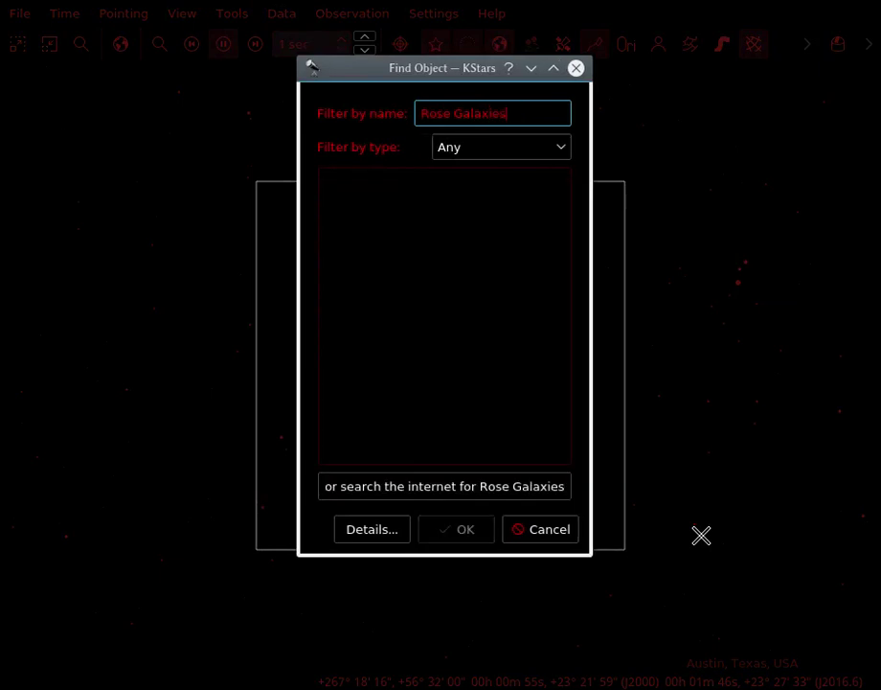
pyautogui.press('Return')
pyautogui.press('Return')
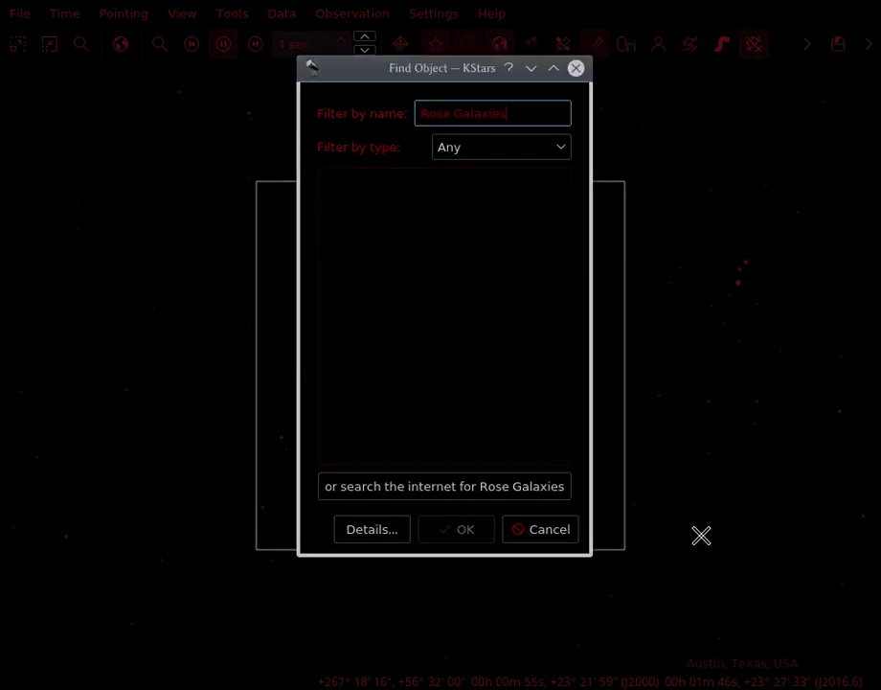
pyautogui.write('The Rose')
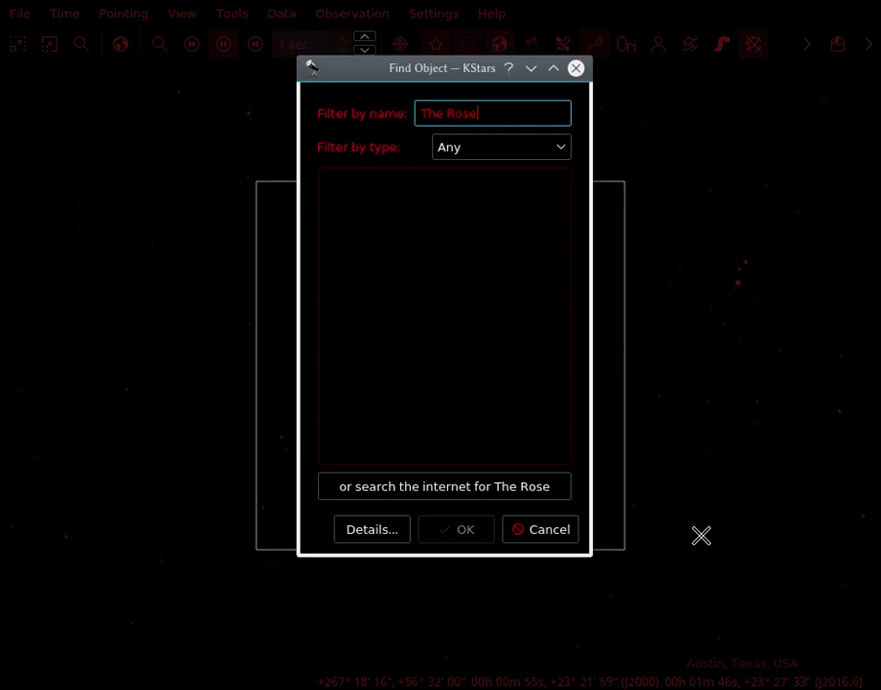
pyautogui.press('Return')
pyautogui.press('Return')
# Step: Find "Rose Galaxy" by name through the online search and preview its DSS image from the sky map
pyautogui.press('BackSpace')
pyautogui.write('Rose Galaxy')
pyautogui.press('Return')
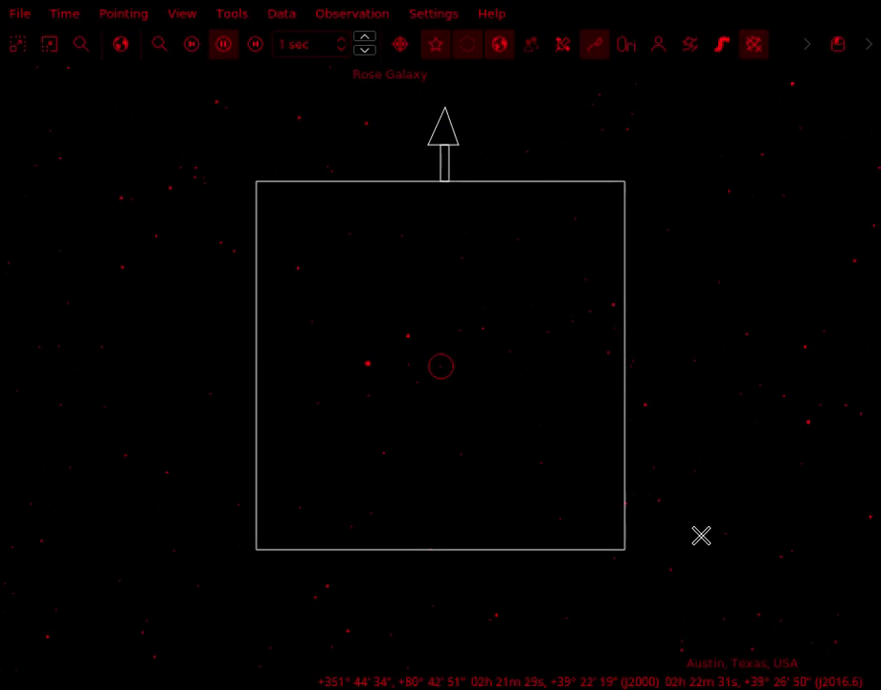
pyautogui.rightClick(446, 346)
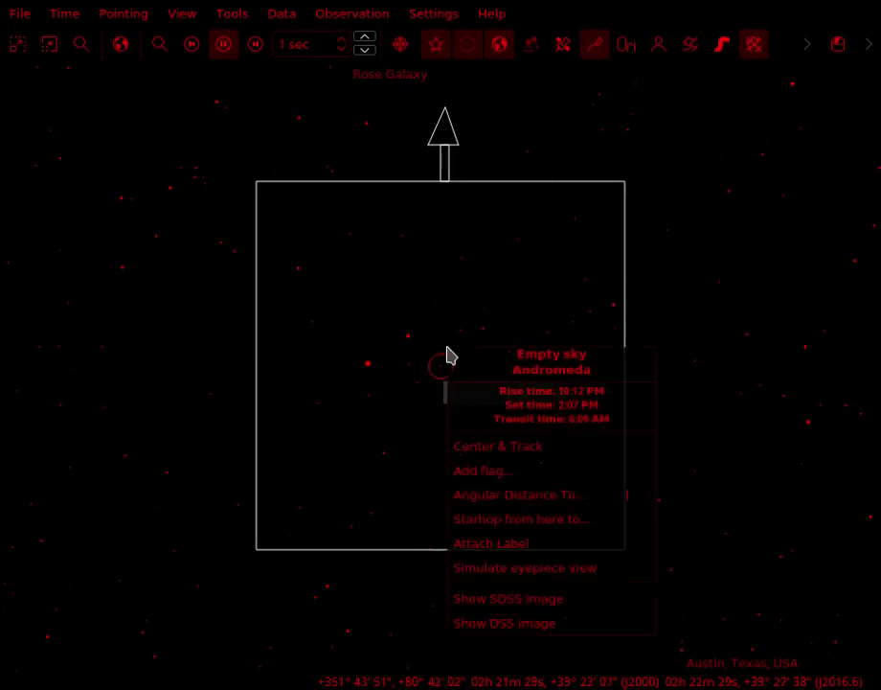
pyautogui.press('Escape')
pyautogui.rightClick(439, 363)
pyautogui.click(482, 351)
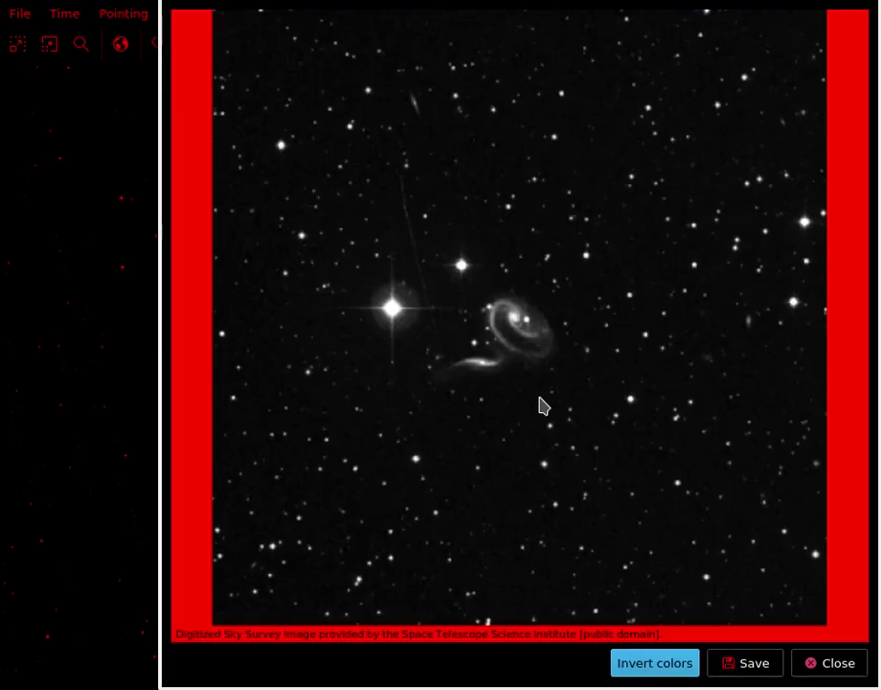
pyautogui.click(830, 663)
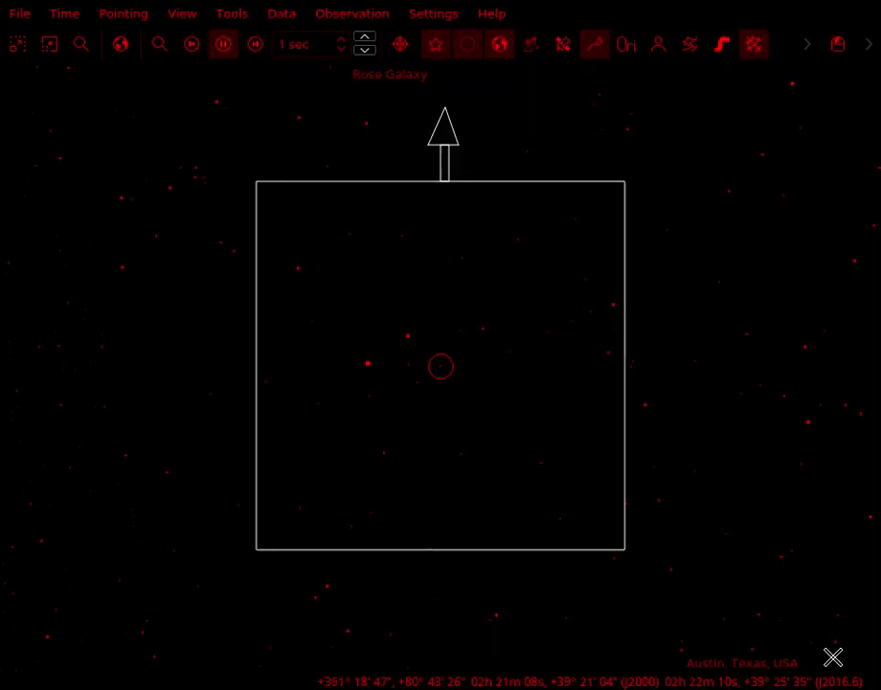